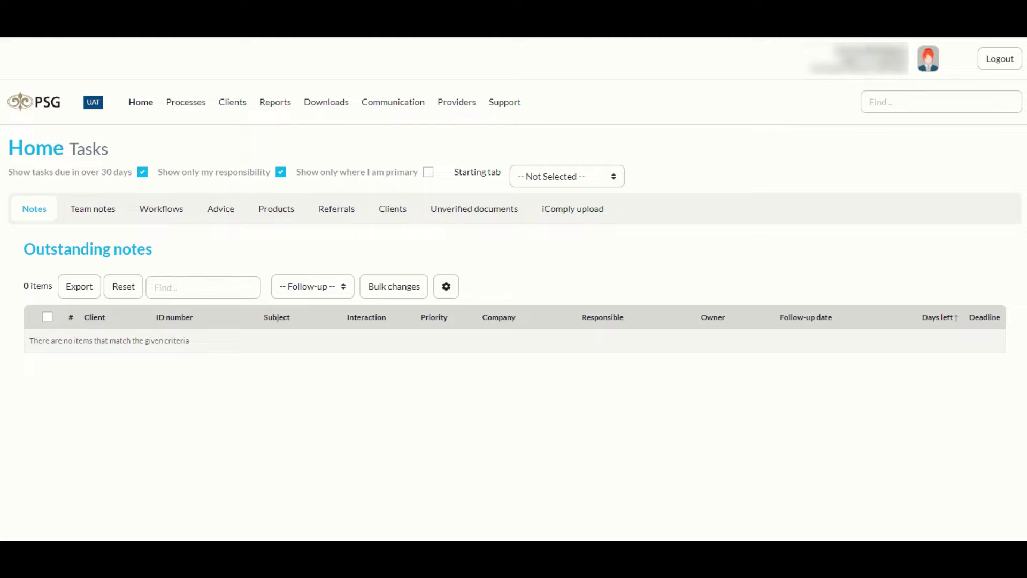
Step: Go to Providers > PSG Wealth > Withdrawals and start a new withdrawal list
left_click(456, 108)
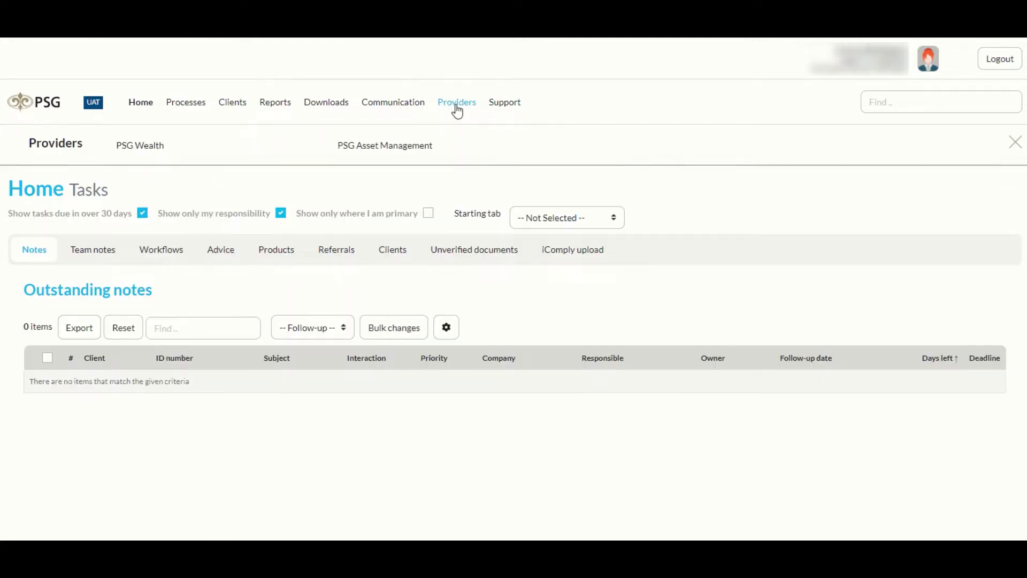
left_click(144, 150)
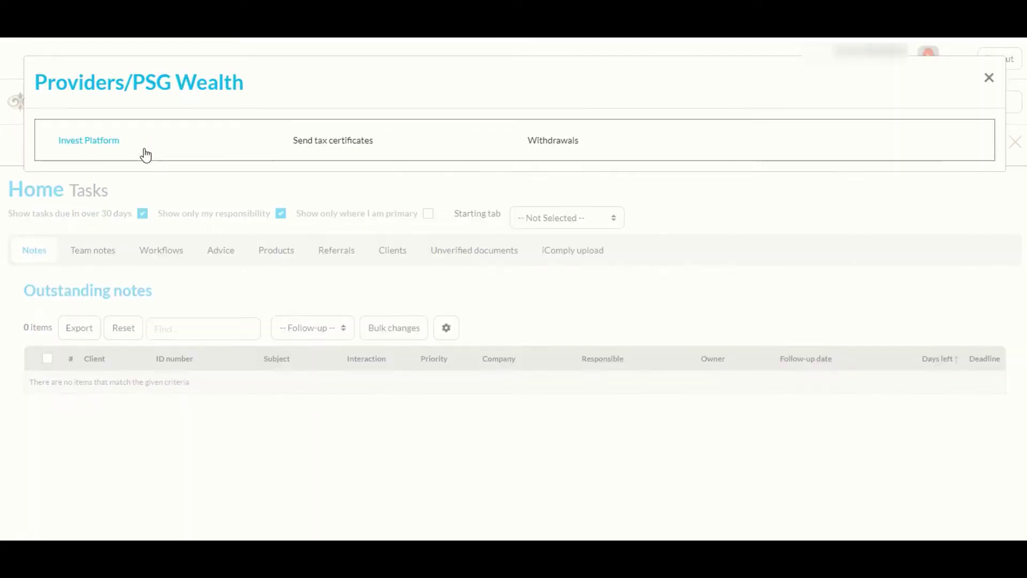
left_click(553, 143)
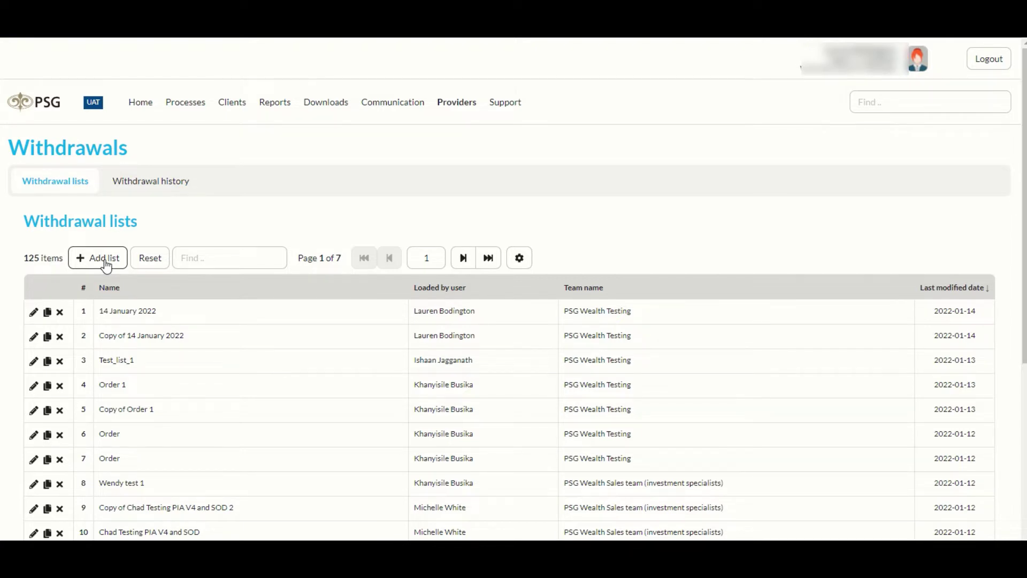
left_click(105, 259)
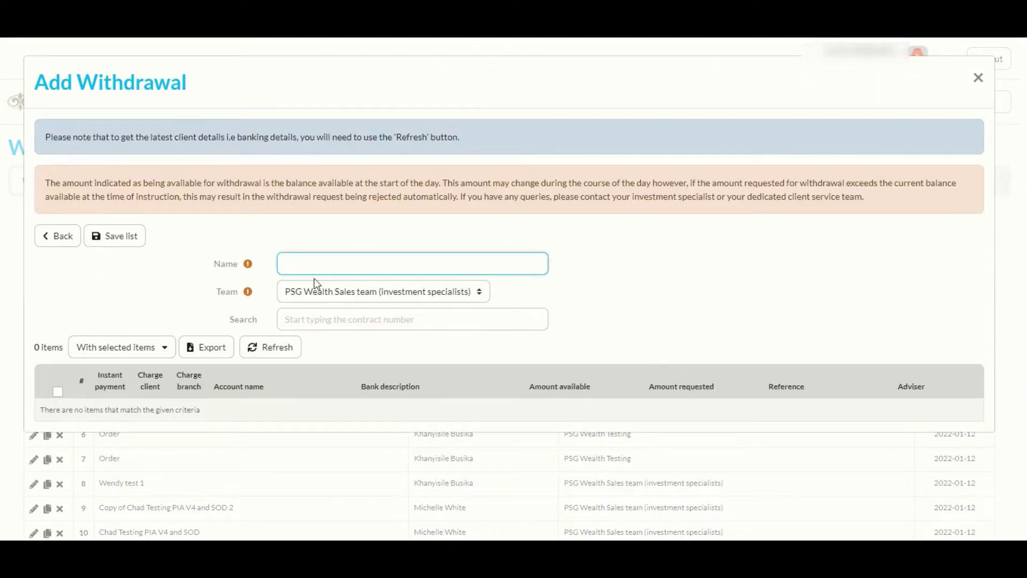
Step: Name the list '14 January 2022' and assign it to team PSG Wealth Testing
left_click(299, 266)
type("14 January 2022")
left_click(481, 292)
left_click(417, 332)
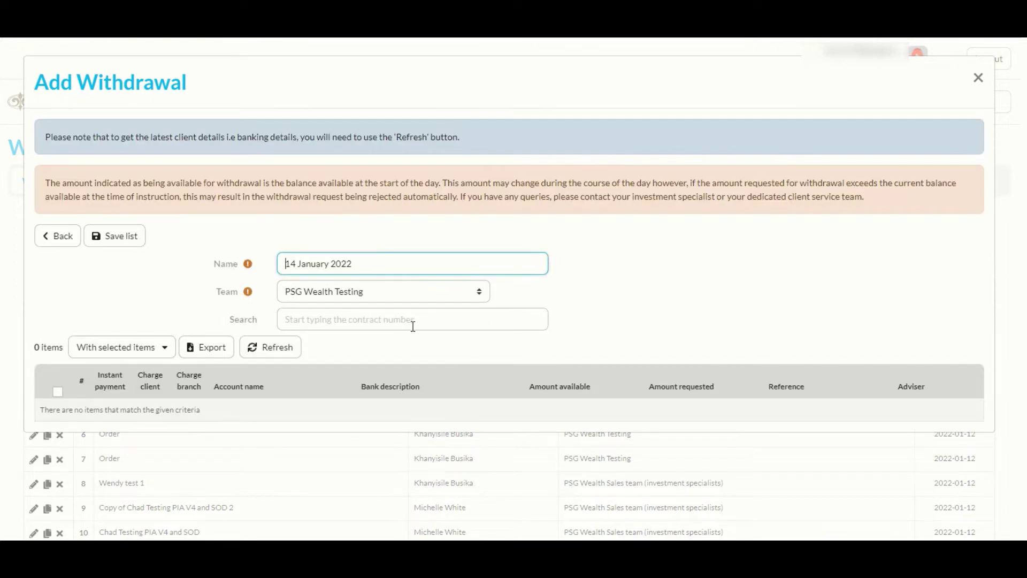
Step: Search by the client's contract number and pick the matching share portfolio
left_click(365, 319)
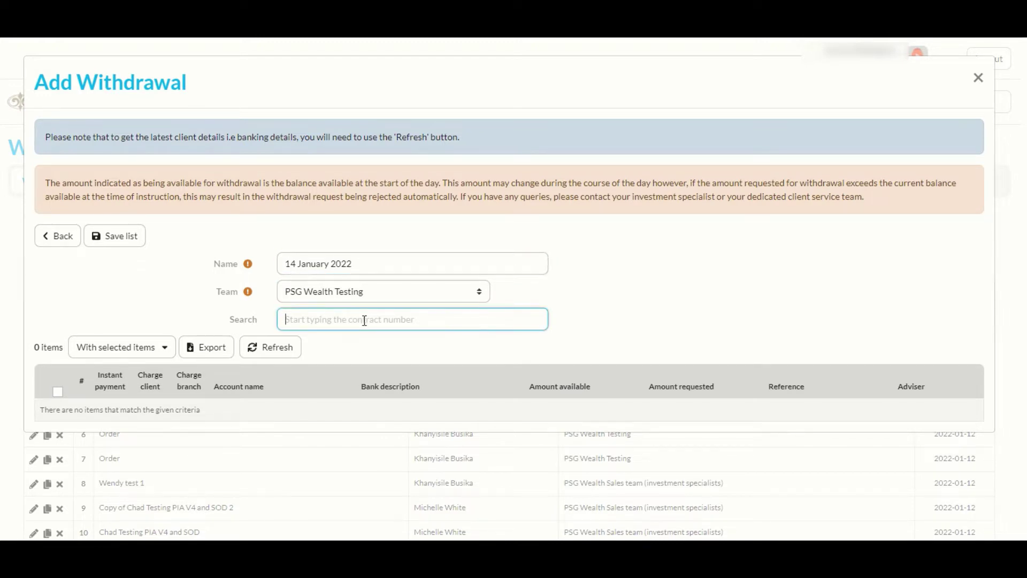
type("123456")
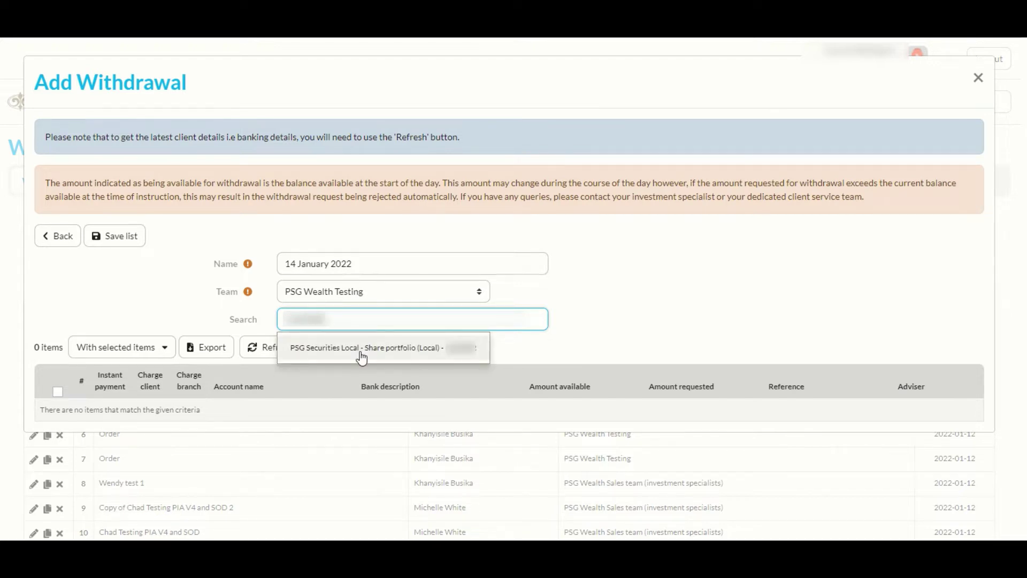
left_click(360, 349)
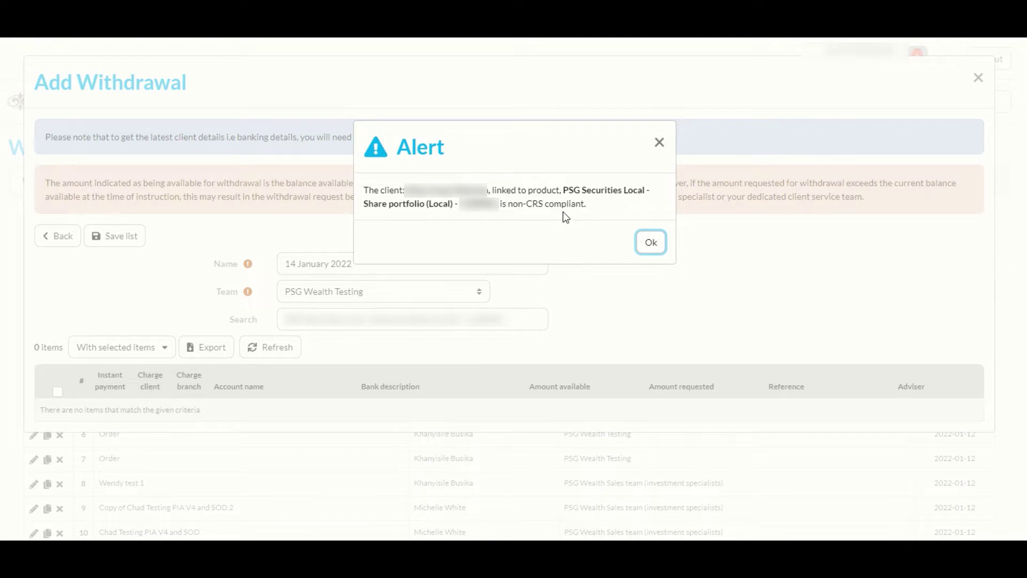
Step: Dismiss the non-CRS alert and add the PSG Securities Local share portfolio by contract number
left_click(650, 243)
triple_click(278, 316)
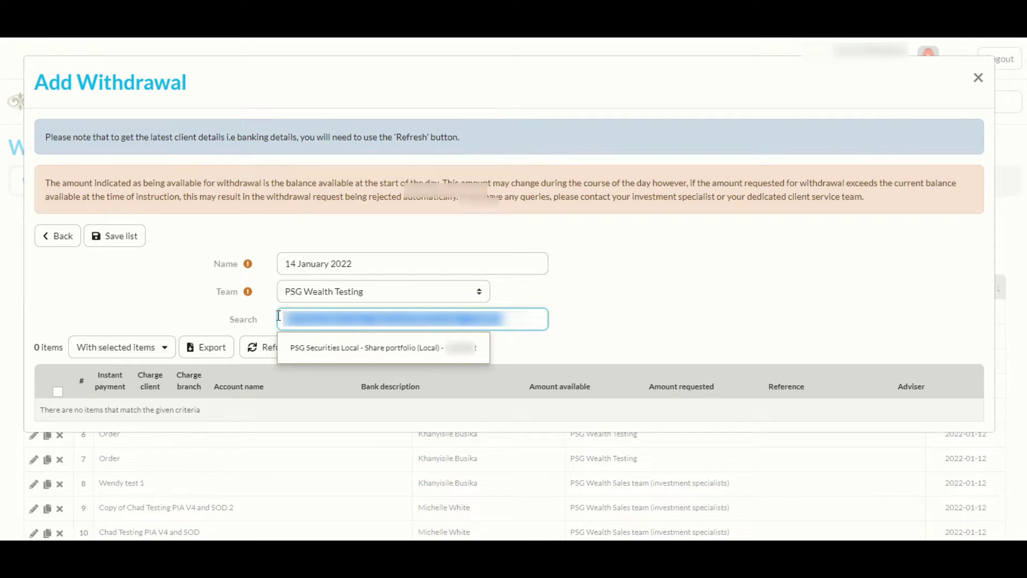
type("12345")
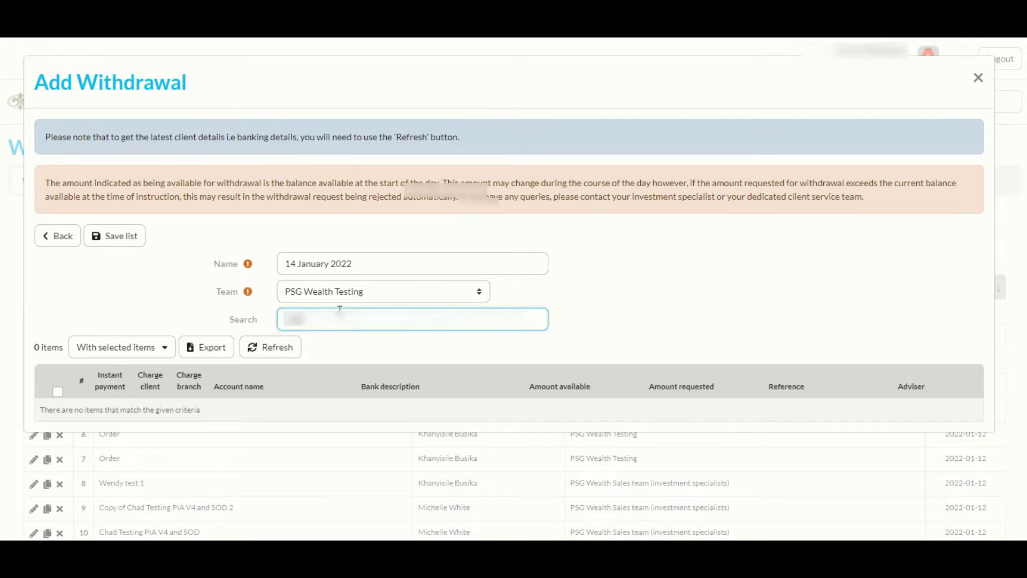
type("67")
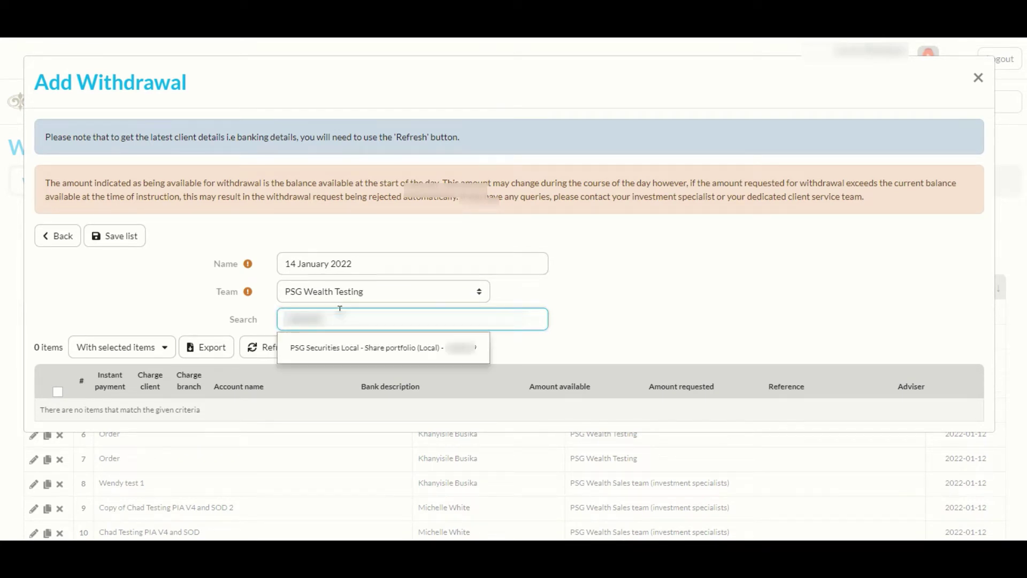
left_click(341, 351)
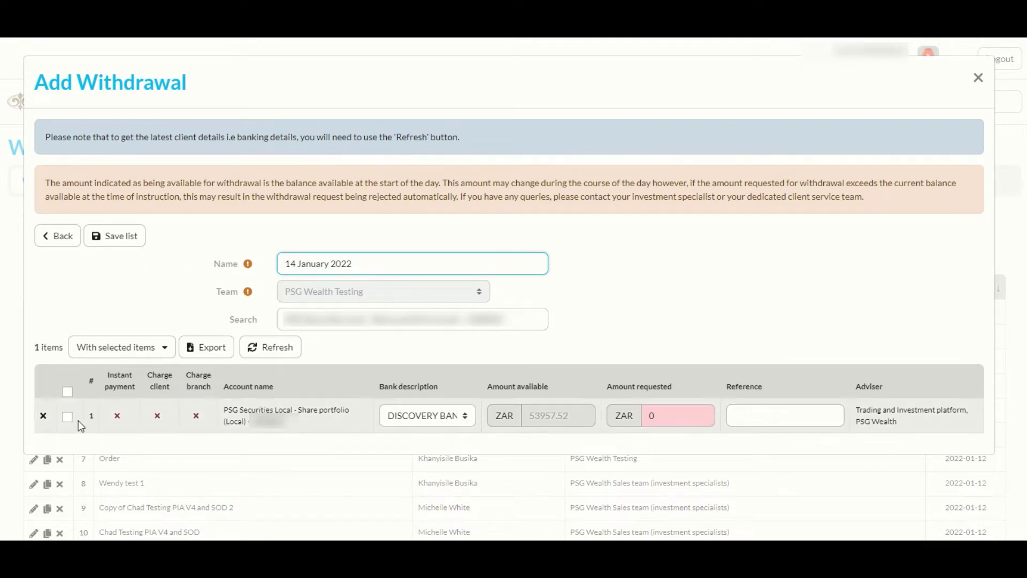
Step: Charge the branch, leave instant payment off, and pay the withdrawal into the FNB account
left_click(117, 417)
left_click(197, 417)
left_click(118, 417)
left_click(467, 416)
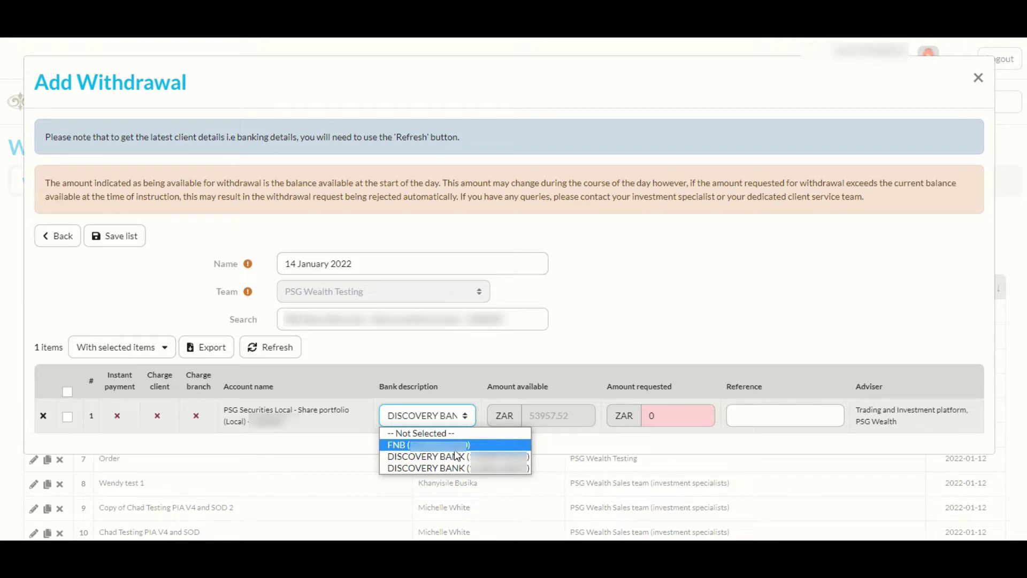
key("Up")
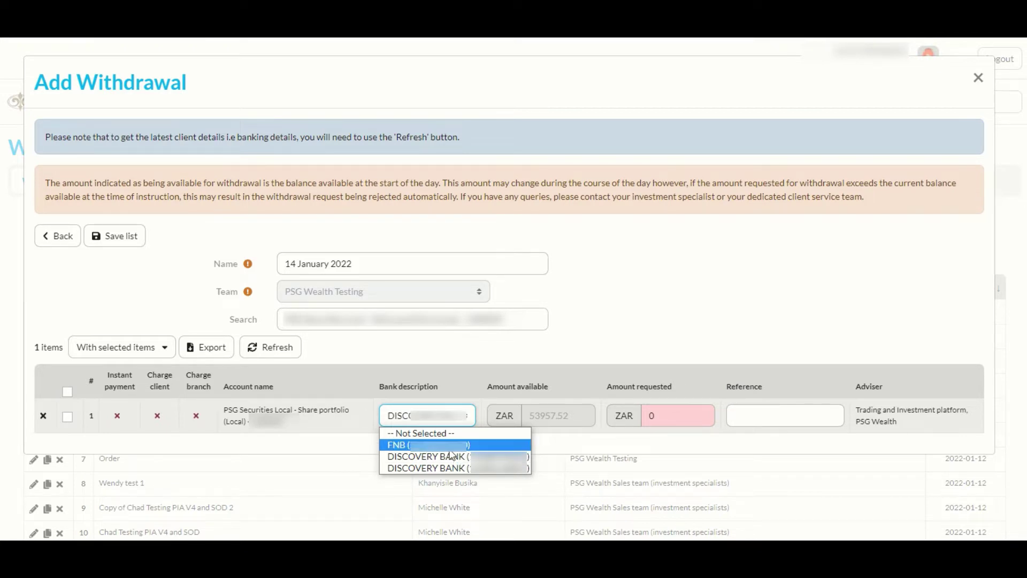
key("Return")
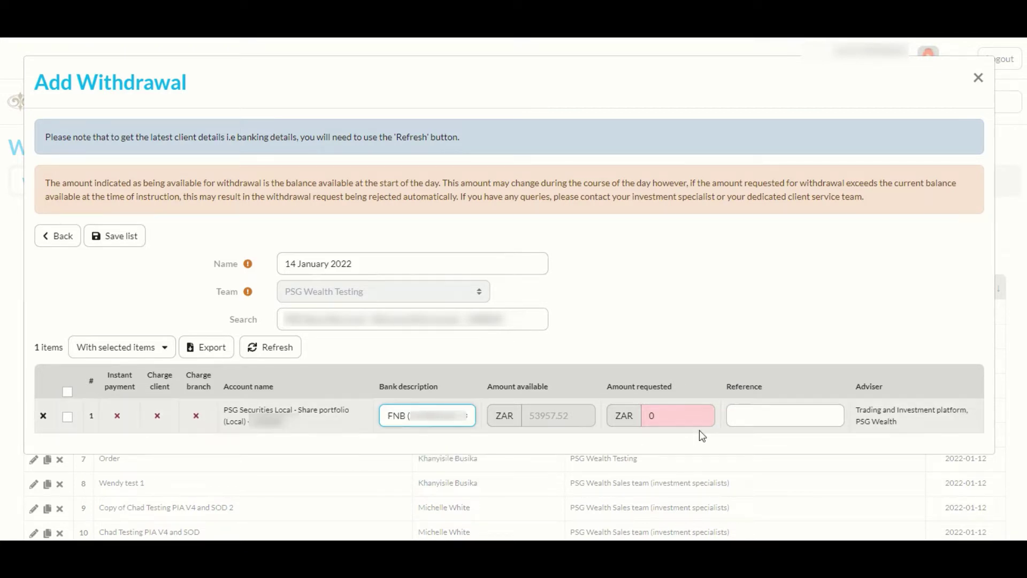
Step: Request ZAR 1000 from the share portfolio and select the contract search text
left_click_drag(650, 415, 699, 417)
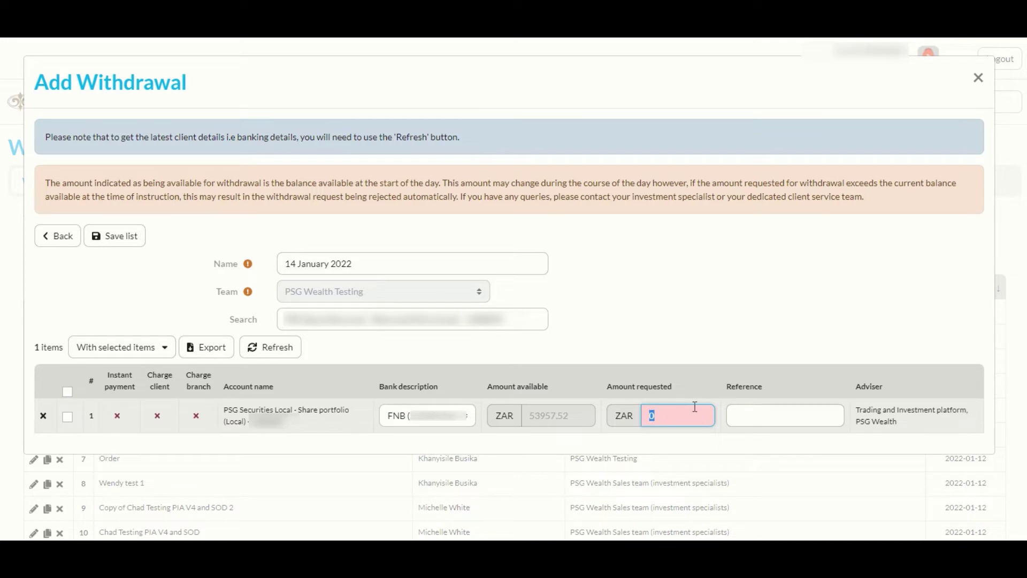
type("1000")
left_click(752, 411)
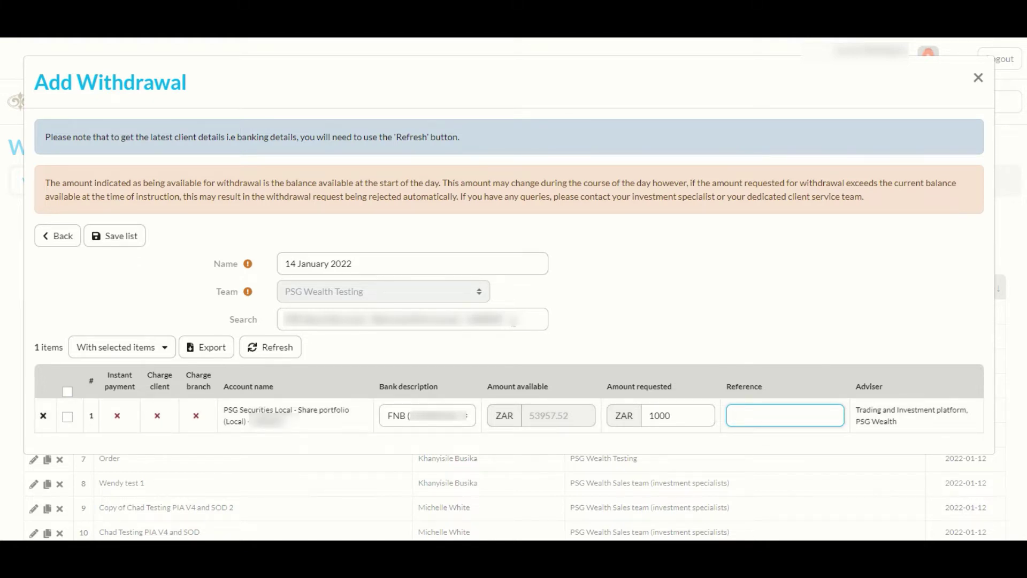
double_click(496, 320)
left_click_drag(496, 319, 268, 310)
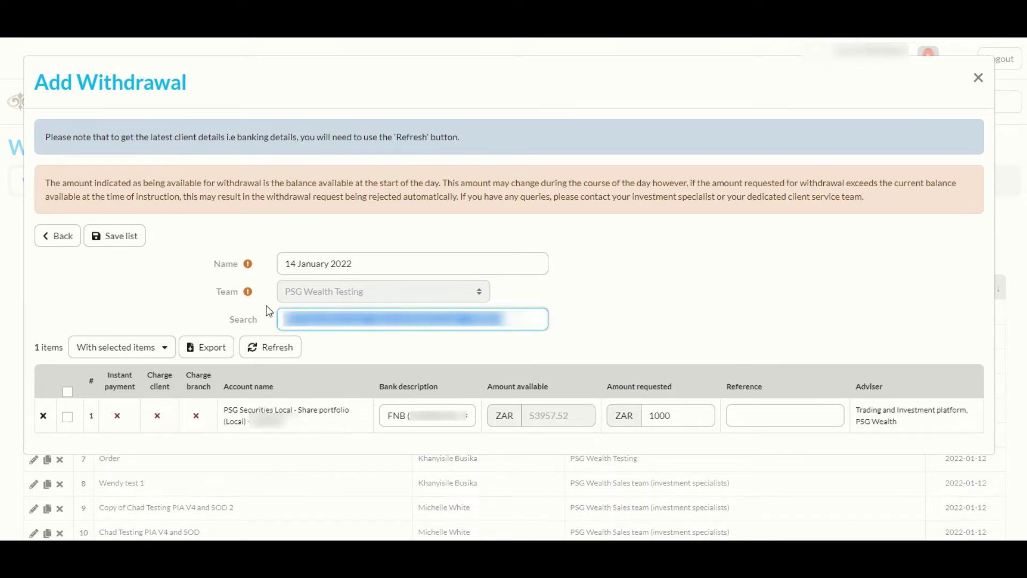
Step: Search another contract number and add the second share portfolio with ZAR 167.06 available
type("123")
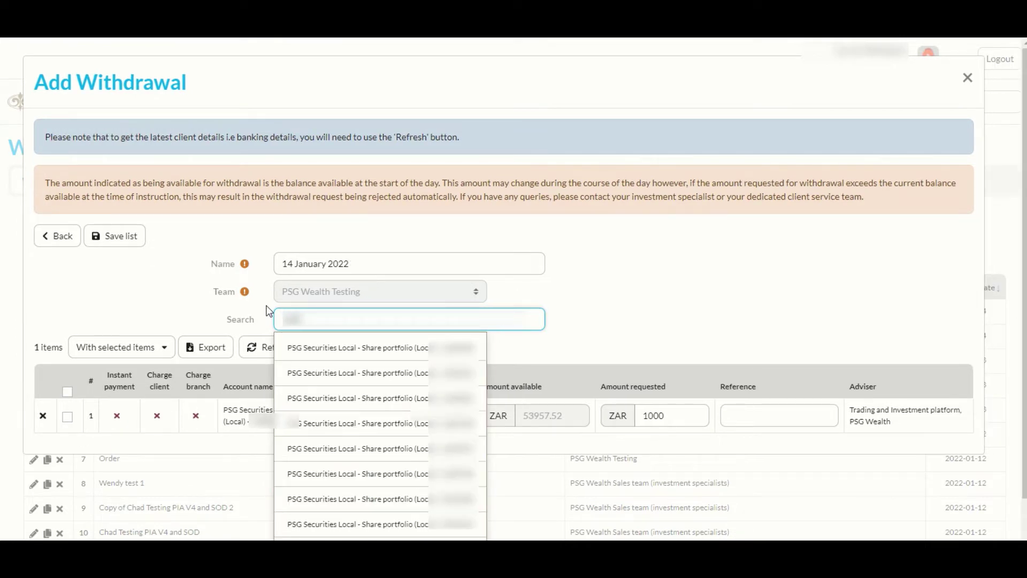
type("4")
left_click(319, 351)
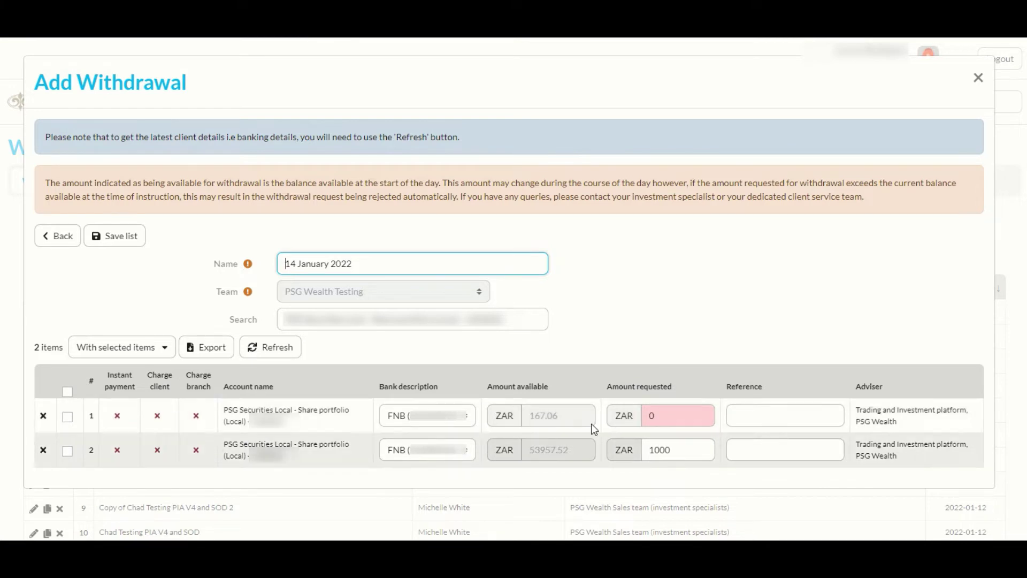
Step: Request ZAR 100 from the second portfolio with reference 'PSG Securities' and save the list
double_click(674, 415)
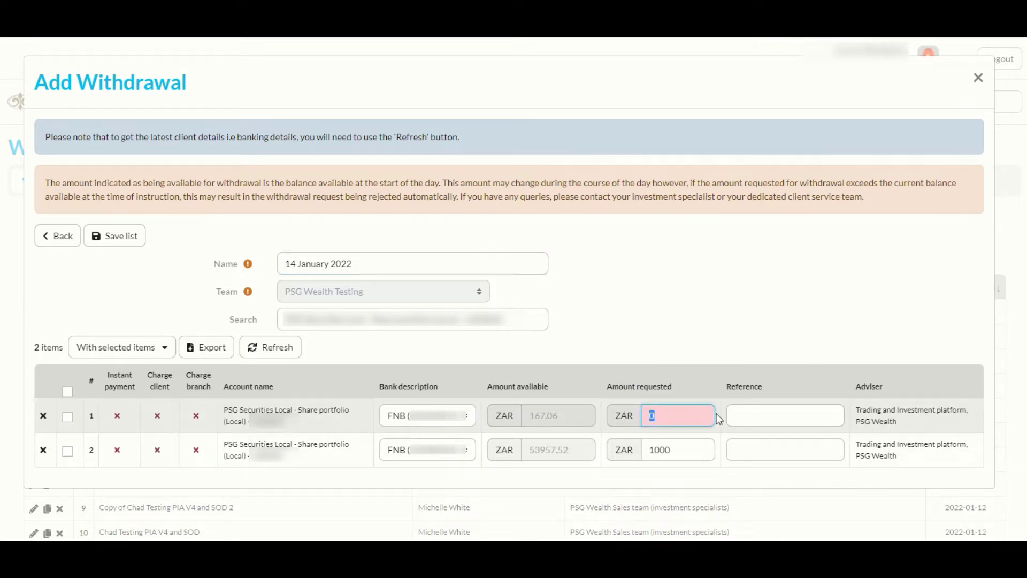
type("100")
left_click(766, 417)
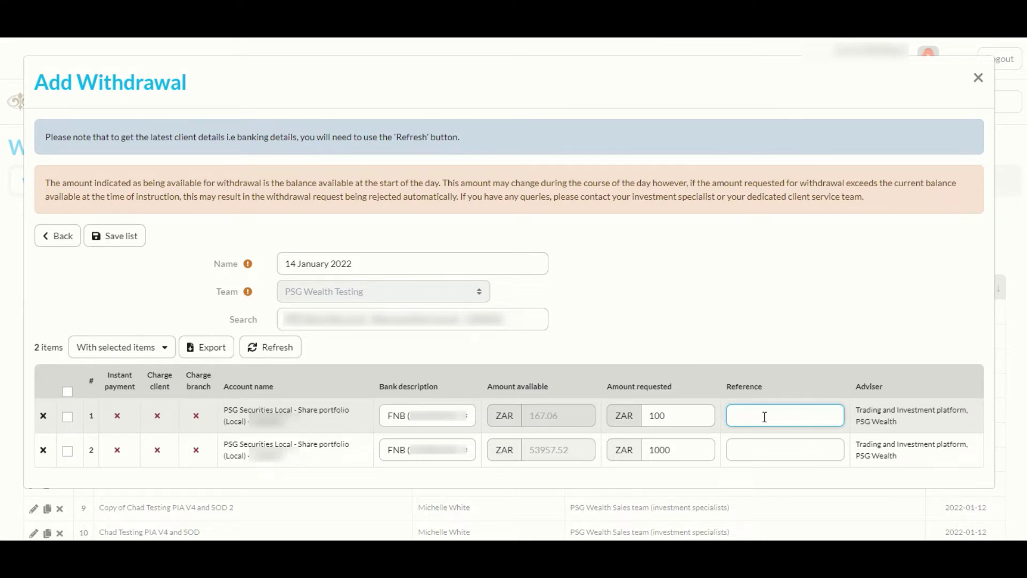
type("PSG Securities")
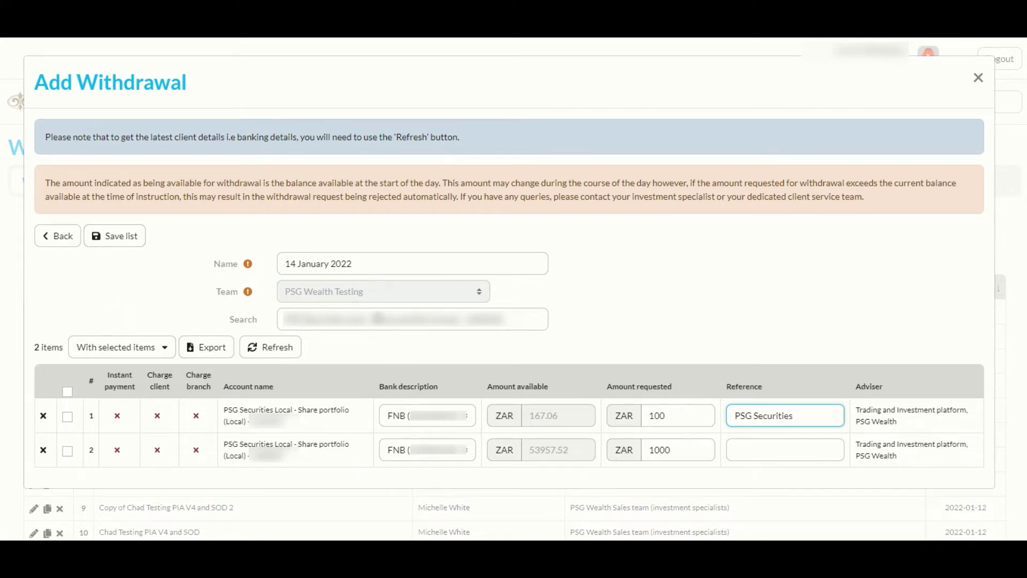
left_click(115, 239)
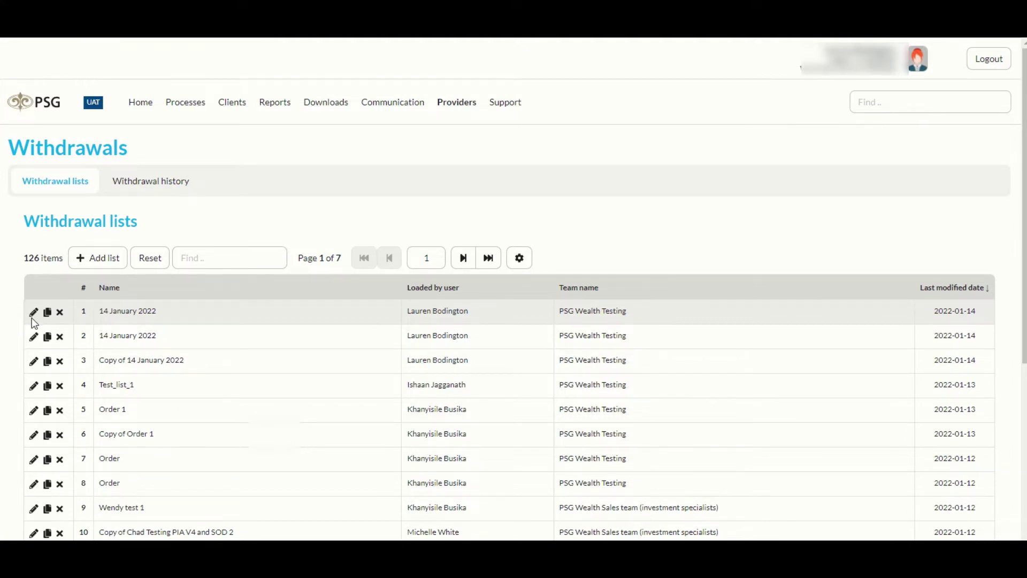
Step: Reopen the 14 January 2022 list, export it to CSV, and open the downloaded file
left_click(34, 313)
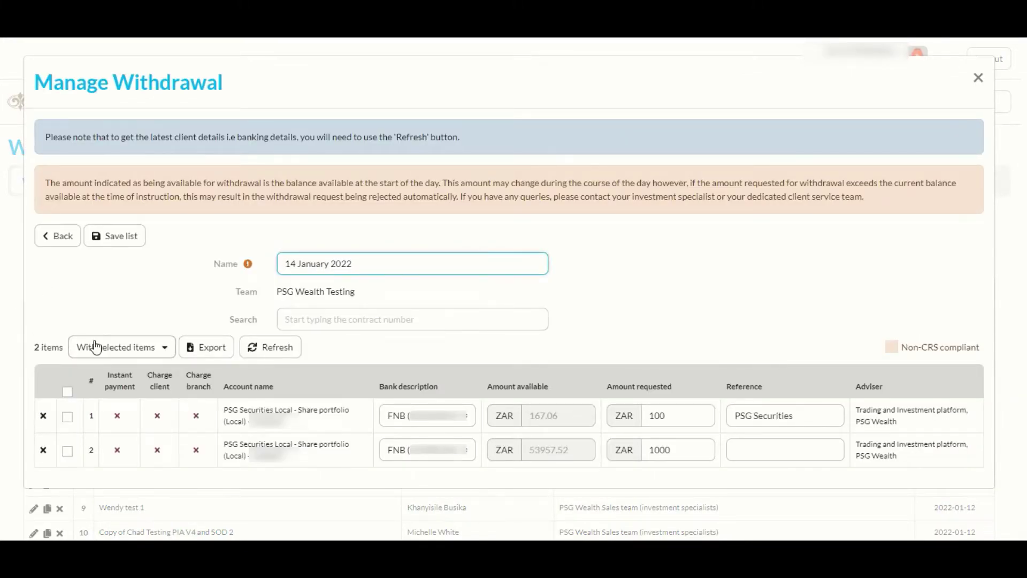
left_click(207, 351)
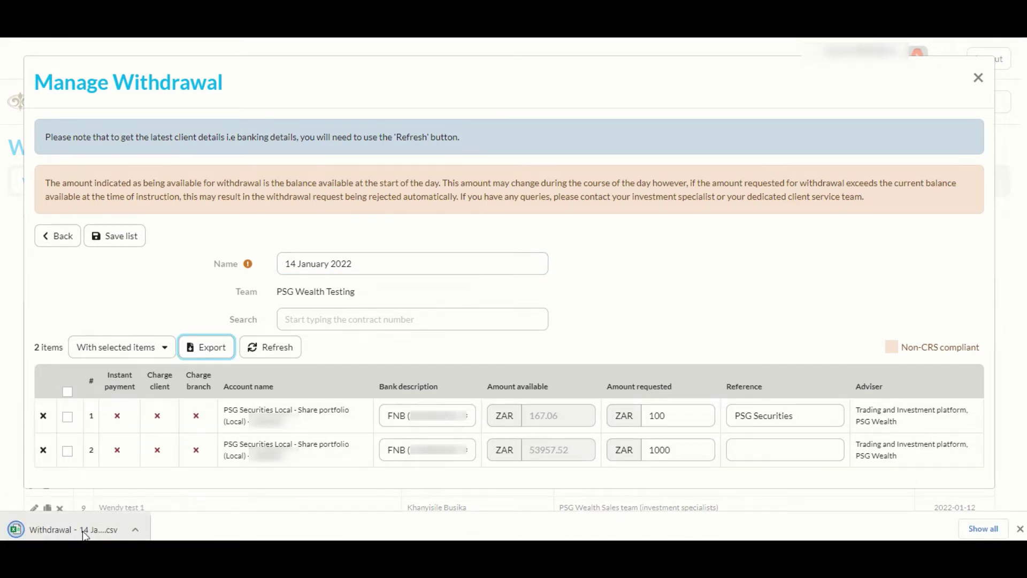
left_click(86, 530)
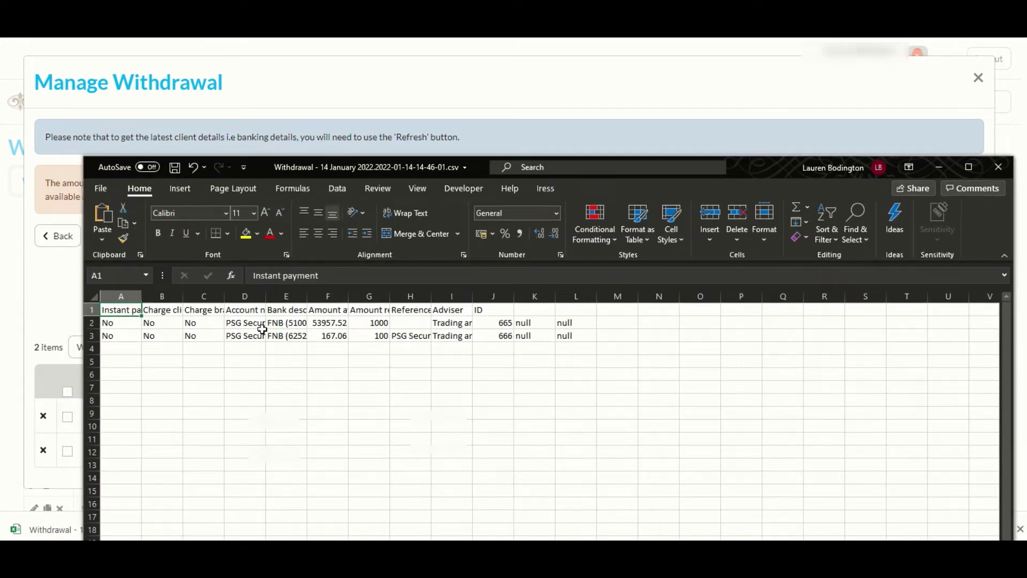
Step: Close the exported Withdrawal CSV in Excel after checking its 1000 and 100 lines
left_click(1000, 168)
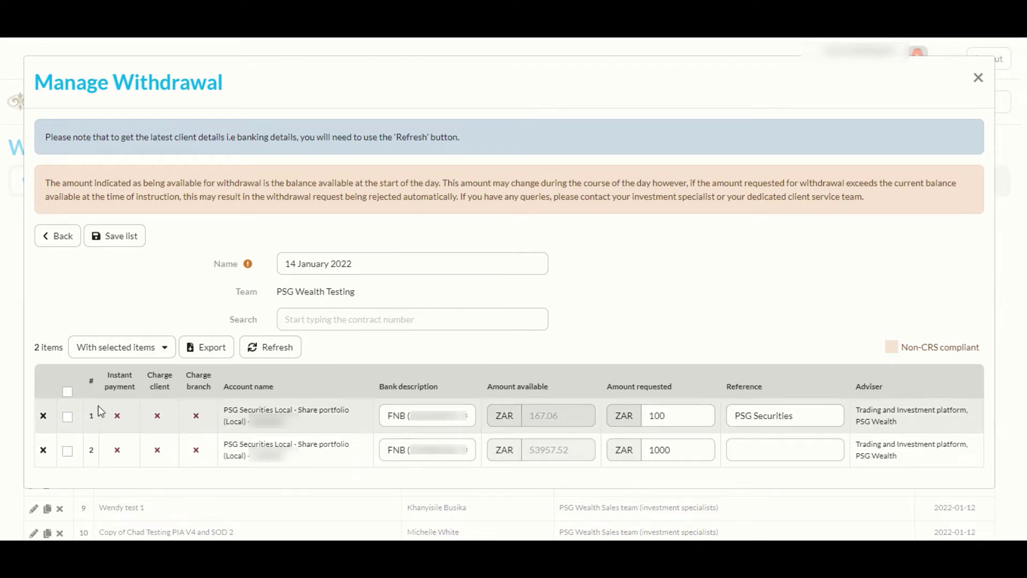
Step: Select both withdrawal lines (ZAR 1000 and 100) and apply Save and Submit
left_click(66, 392)
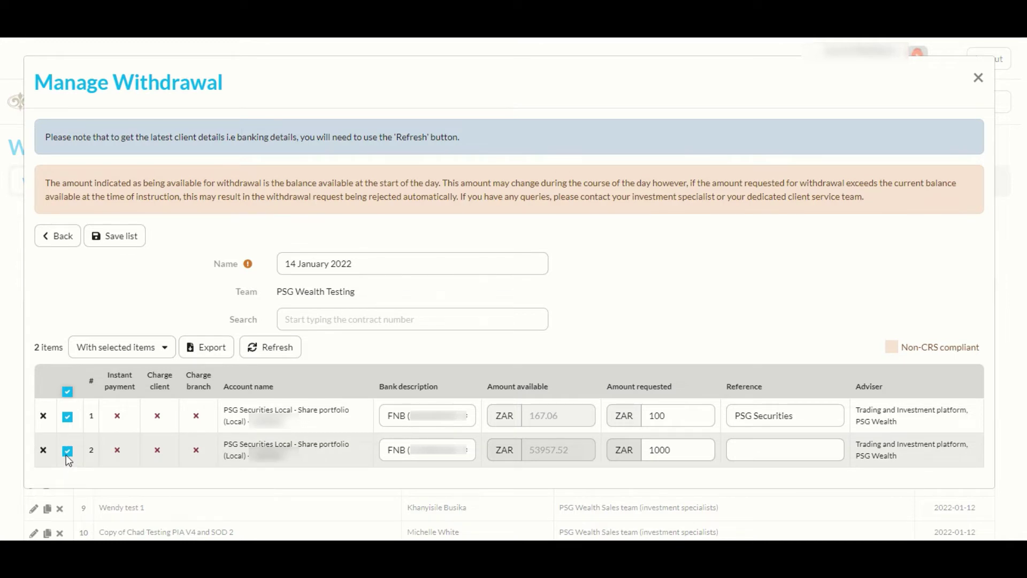
left_click(67, 392)
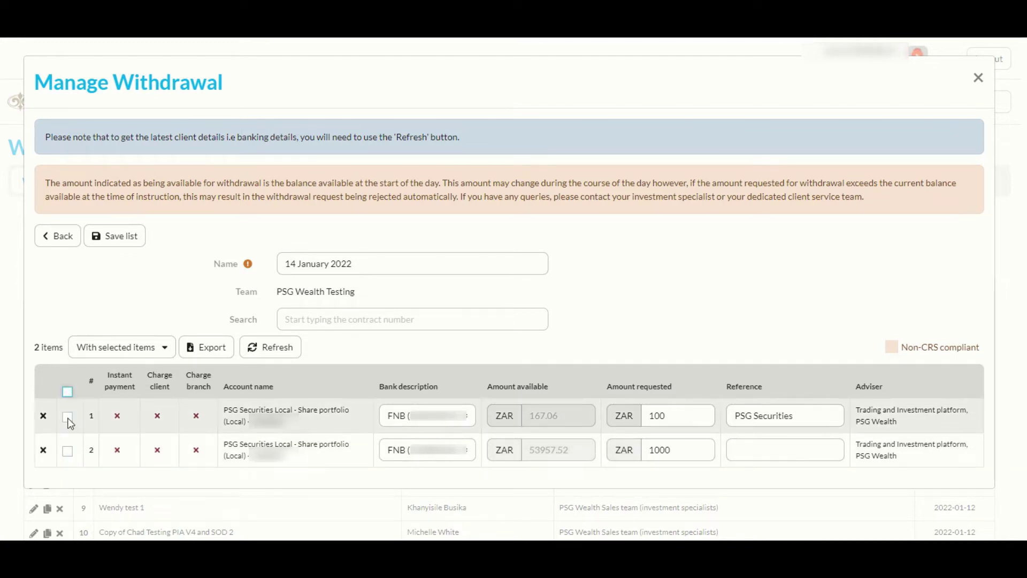
left_click(68, 418)
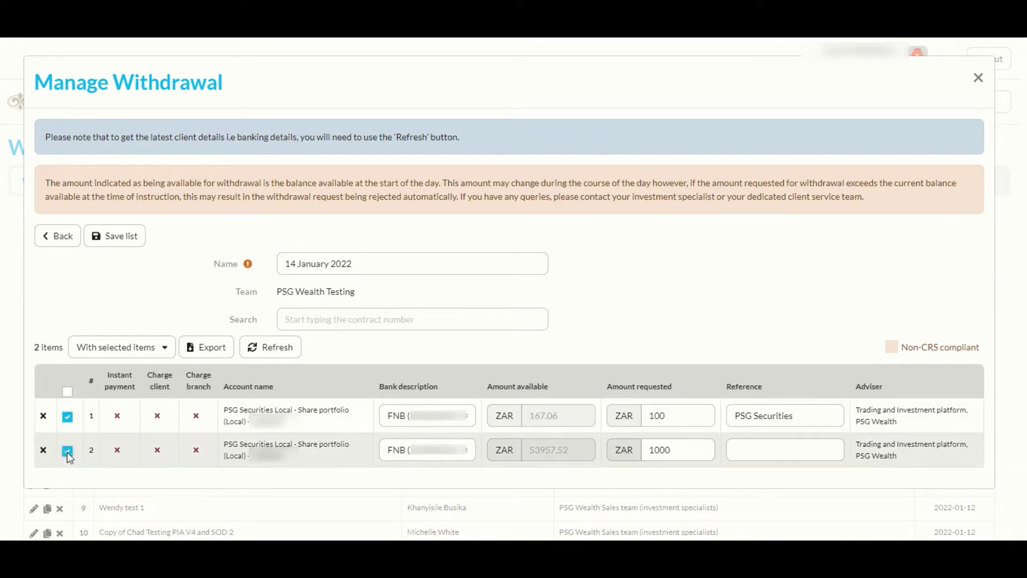
left_click(67, 451)
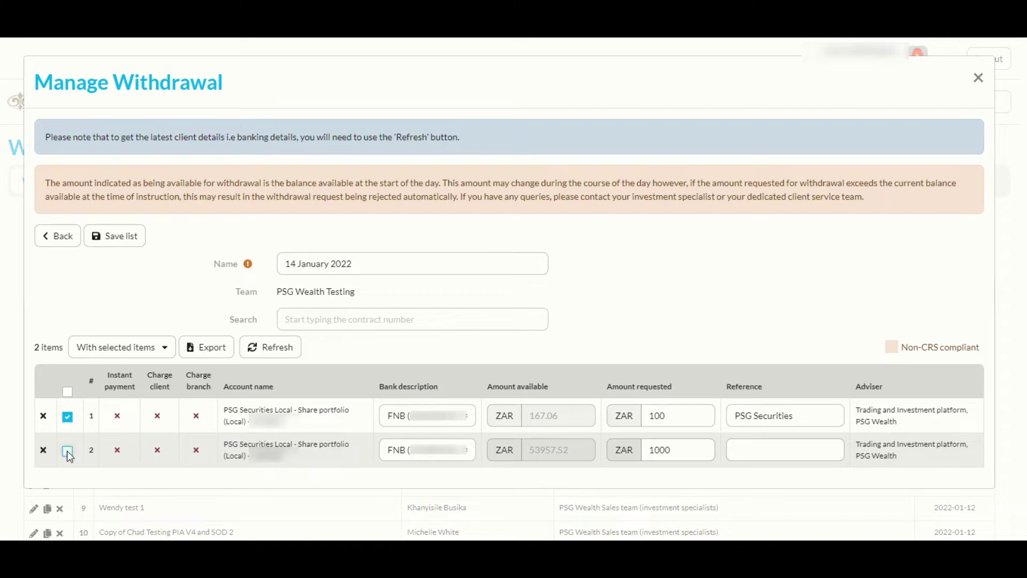
left_click(68, 393)
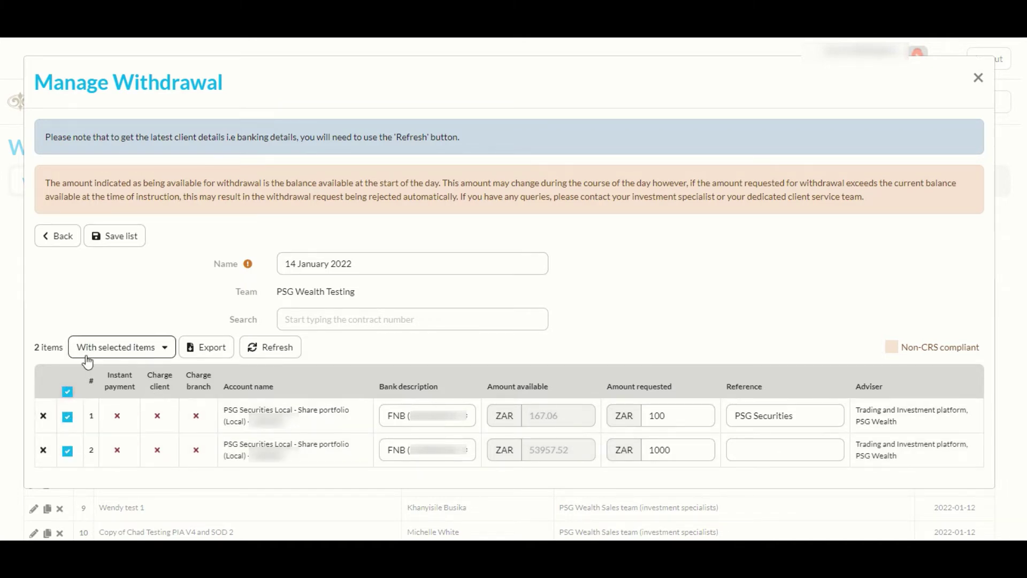
left_click(164, 352)
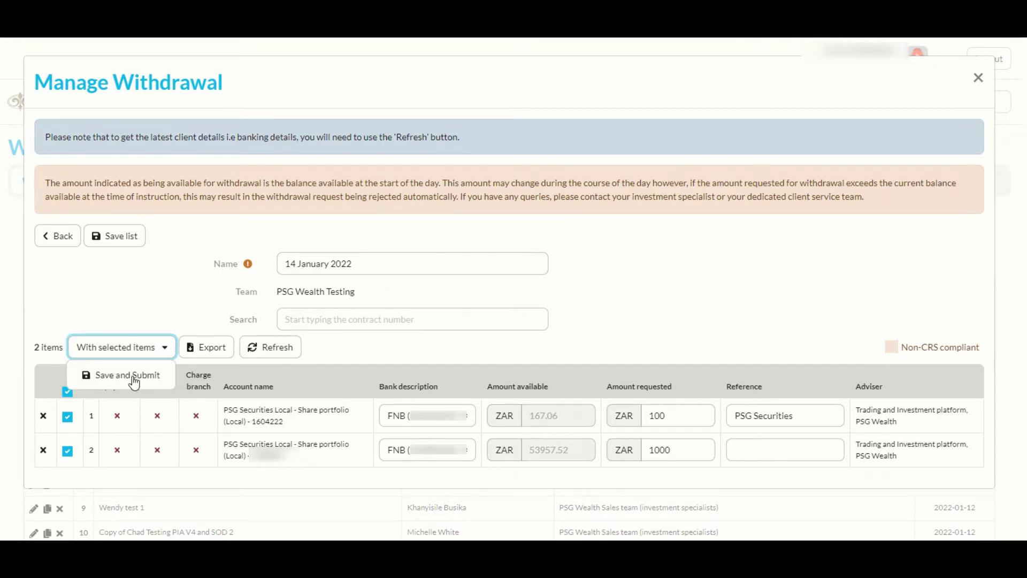
left_click(134, 377)
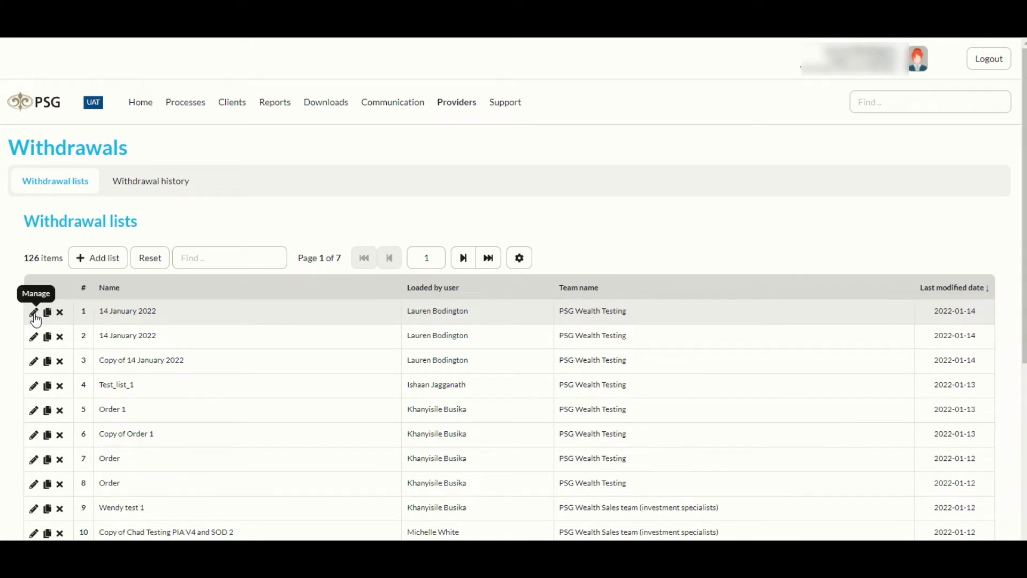
left_click(35, 316)
left_click(337, 321)
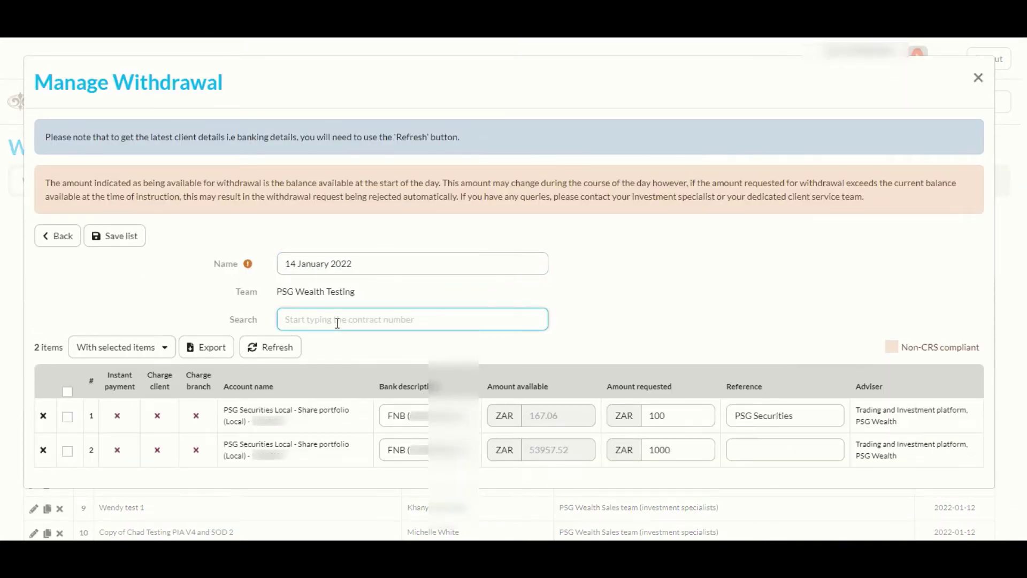
type("168")
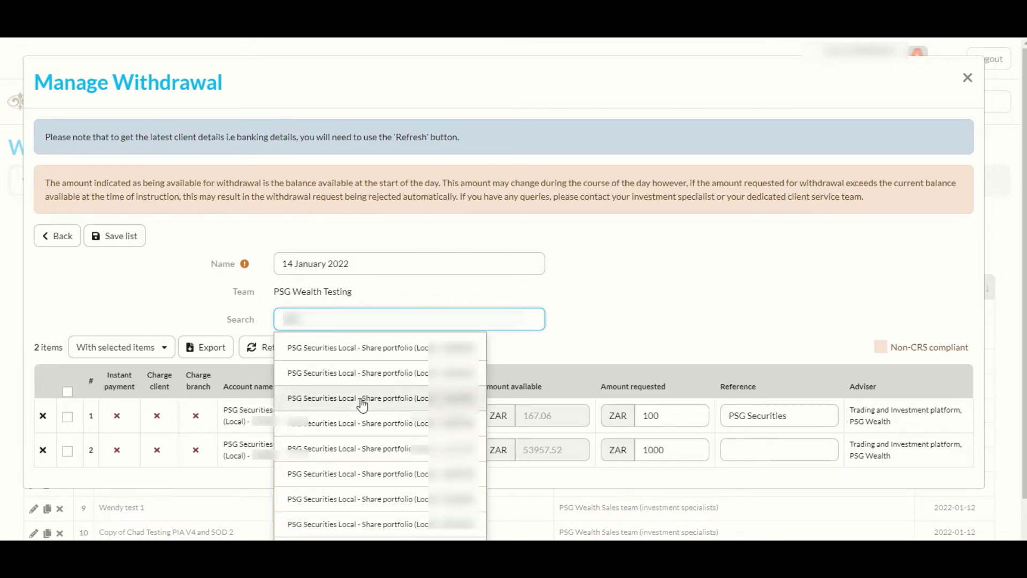
left_click(362, 405)
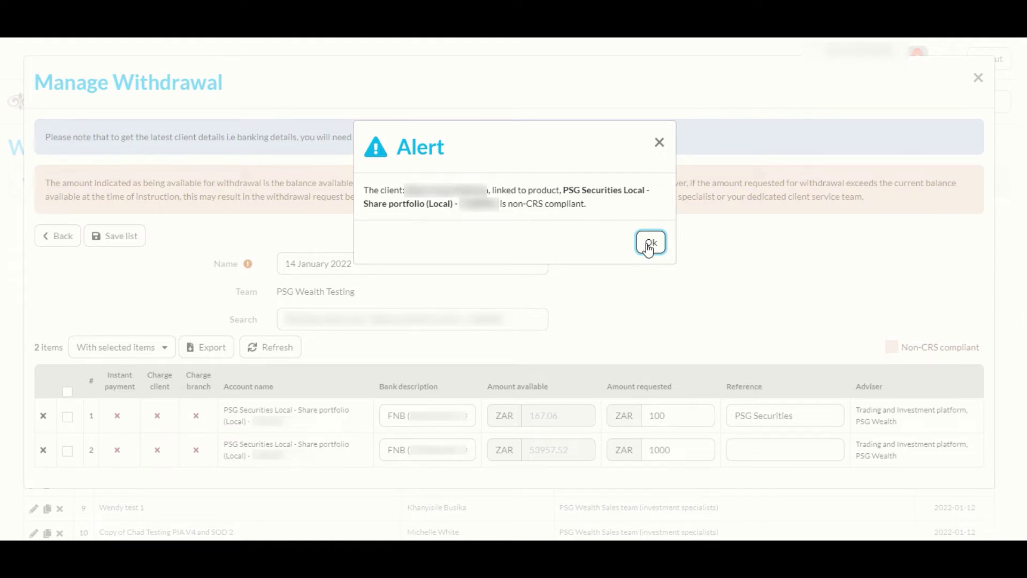
left_click(649, 245)
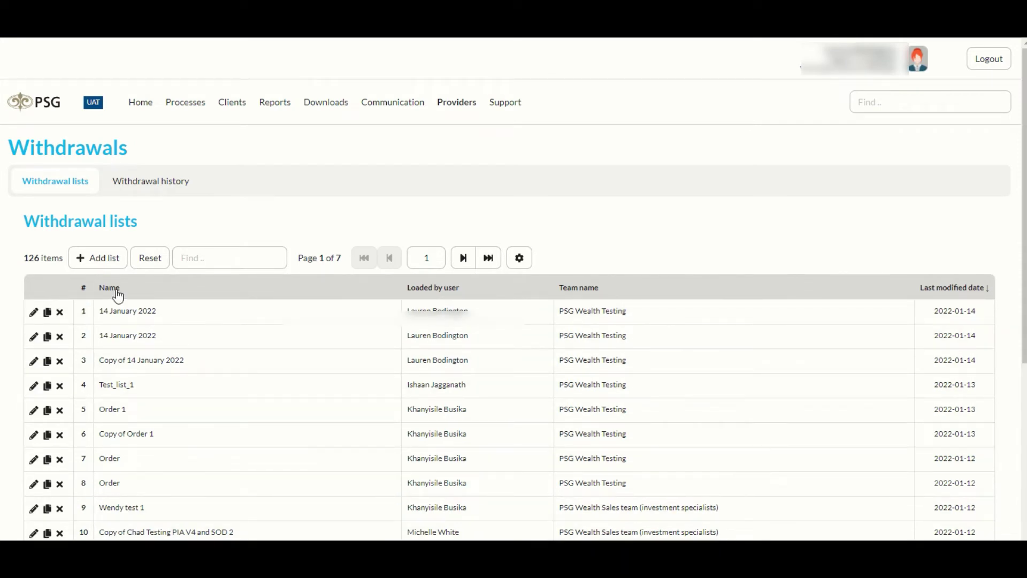
left_click(210, 259)
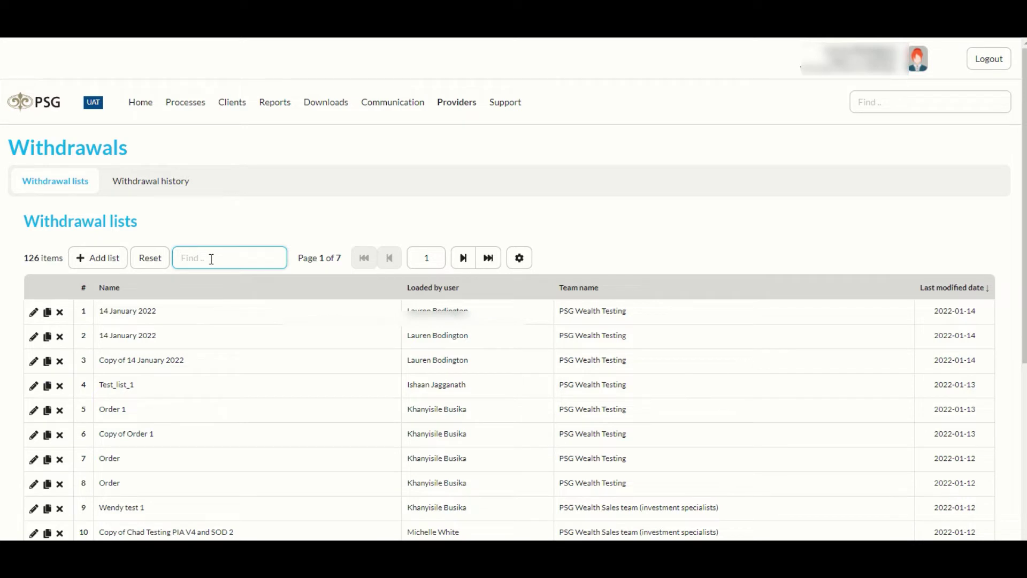
type("lauren")
key("Return")
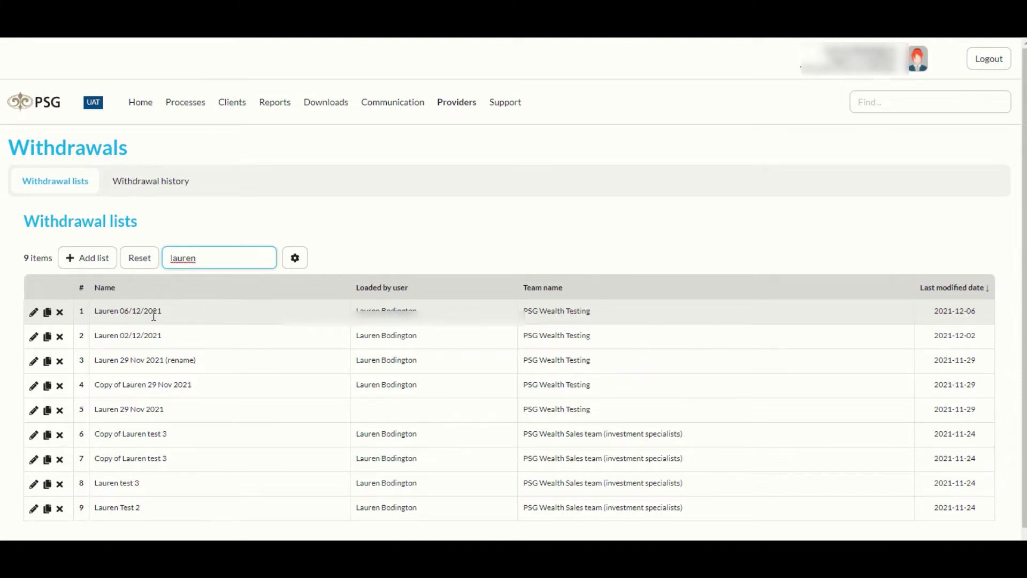
left_click(490, 384)
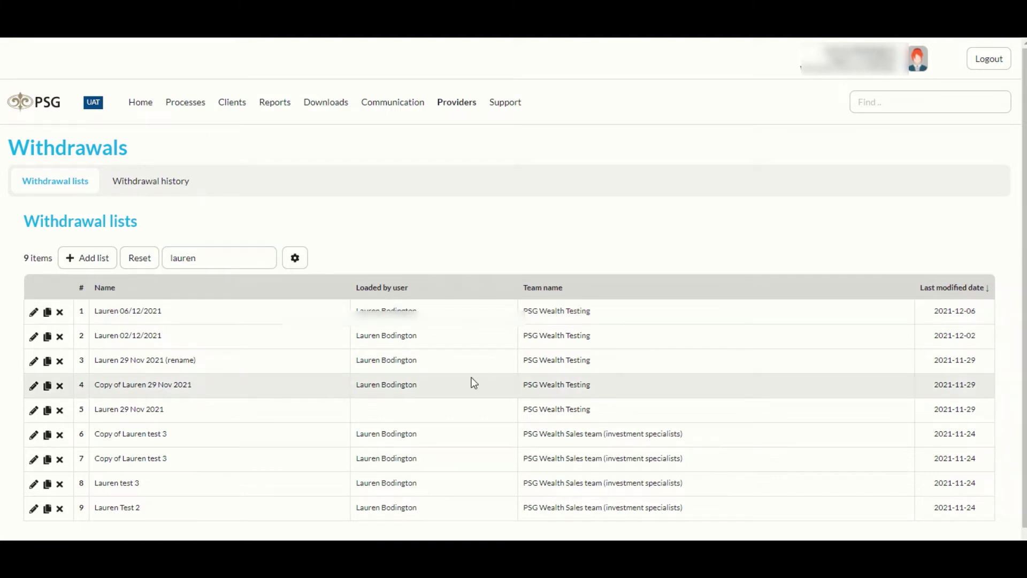
left_click(140, 258)
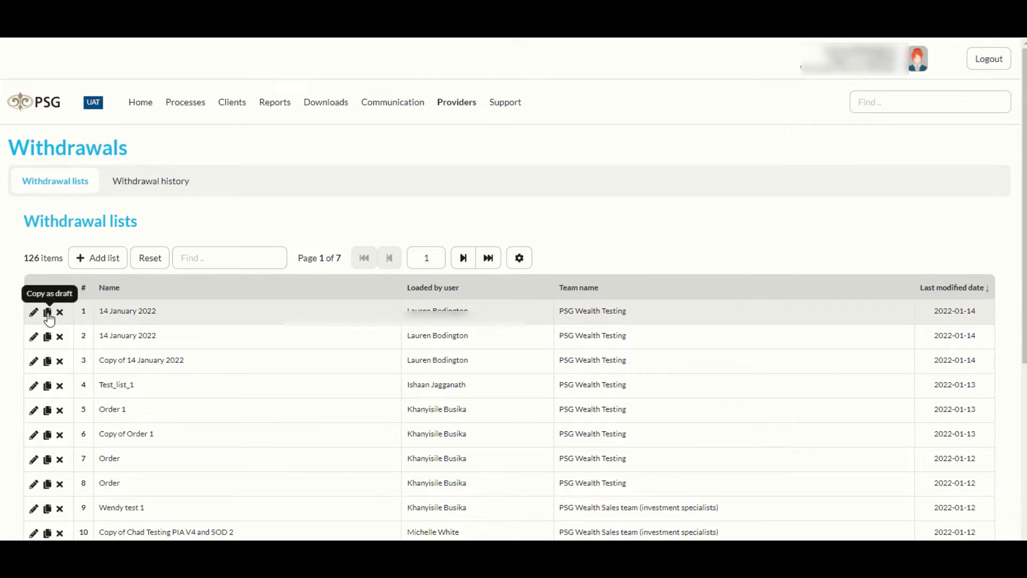
Step: Copy the 14 January 2022 list as a draft, rename it 'Test 1', and save it
left_click(49, 316)
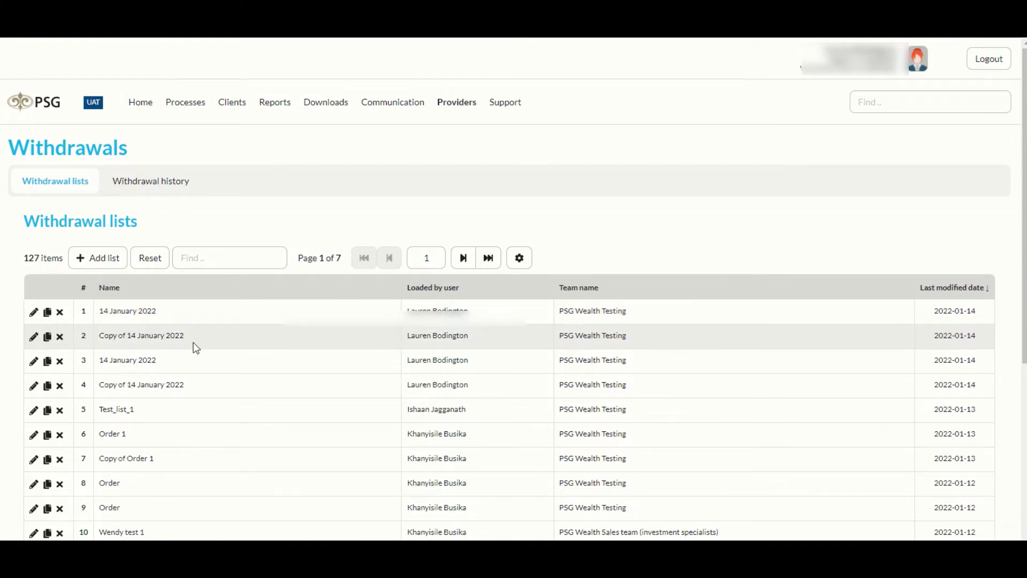
left_click(33, 337)
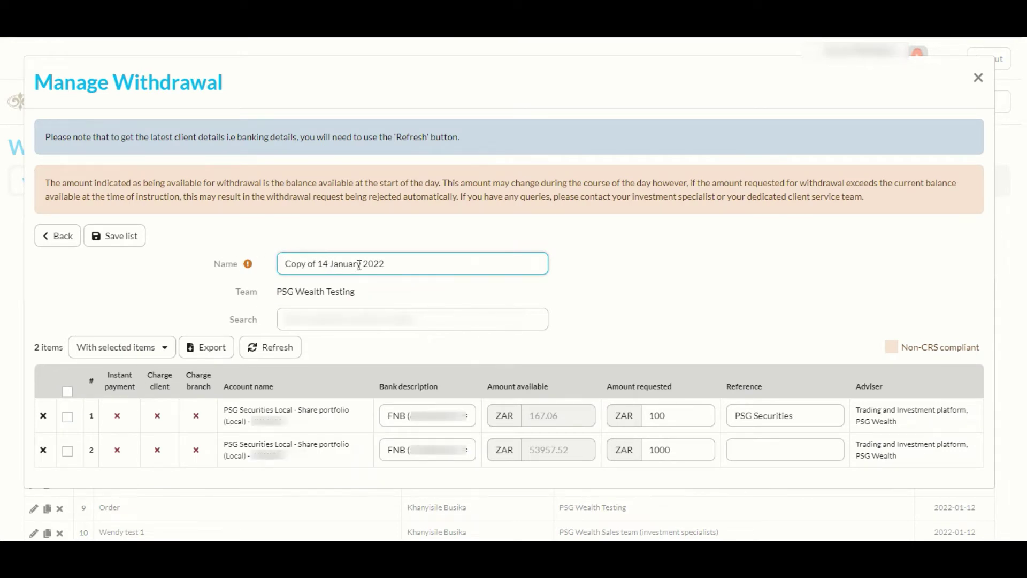
left_click_drag(399, 262, 268, 255)
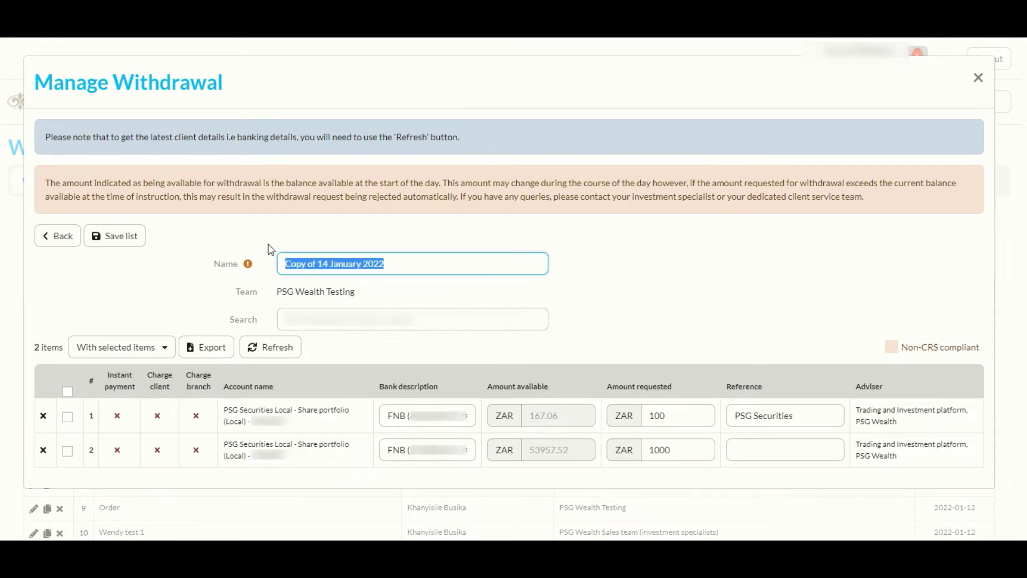
type("Test 1")
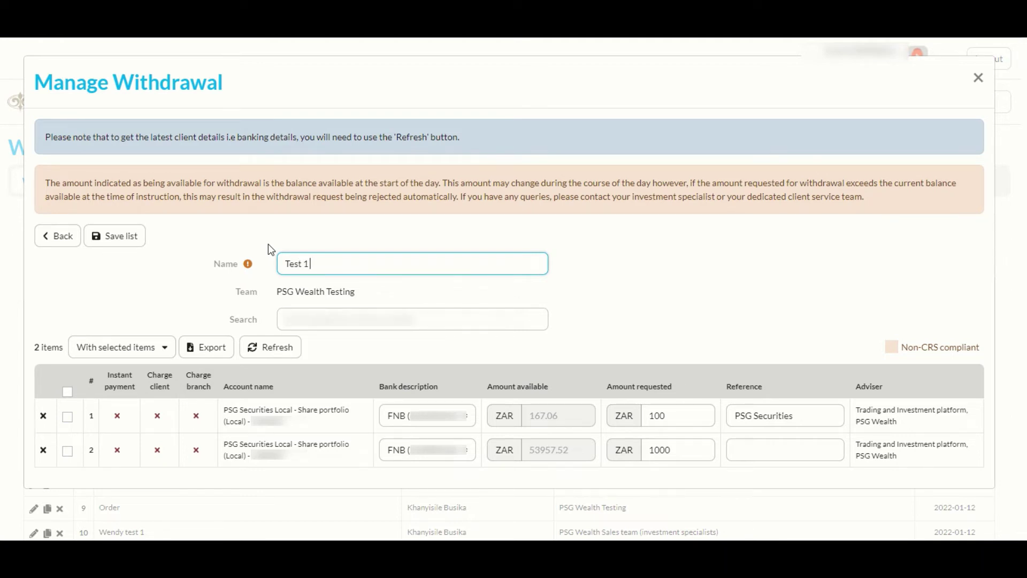
left_click(321, 325)
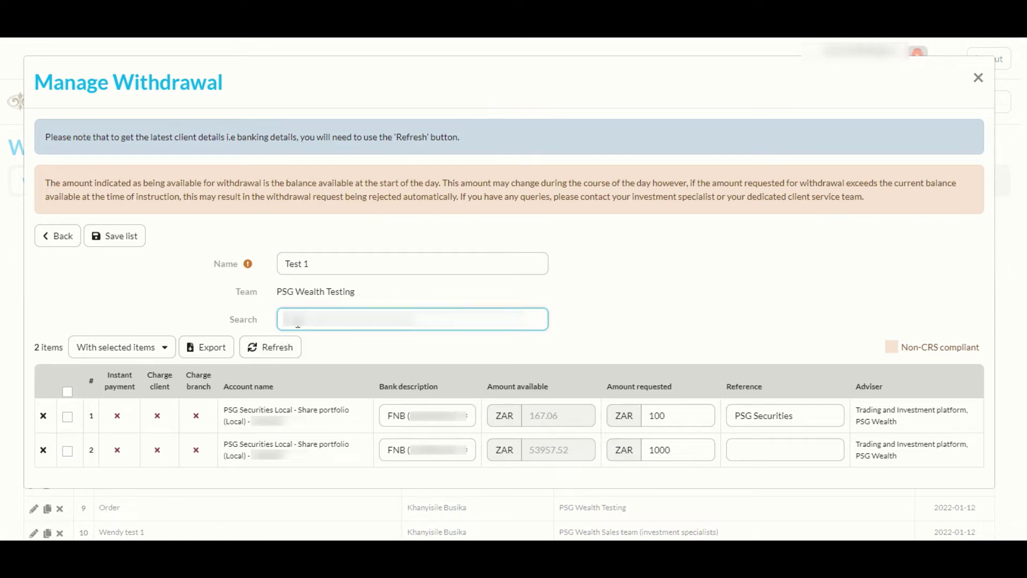
left_click(121, 238)
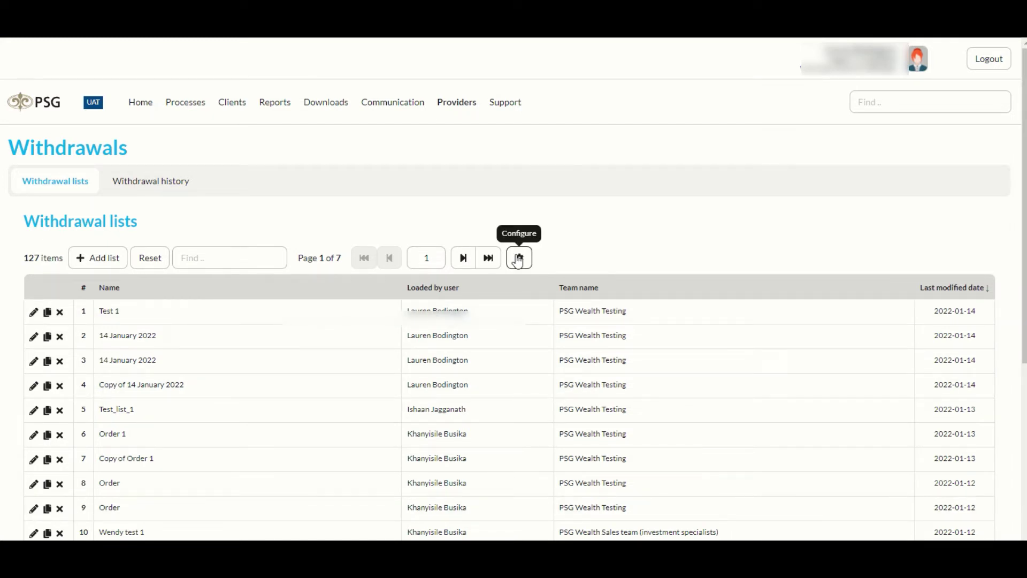
Step: Move the withdrawal-list Name column below Loaded by user and save the layout
left_click(522, 262)
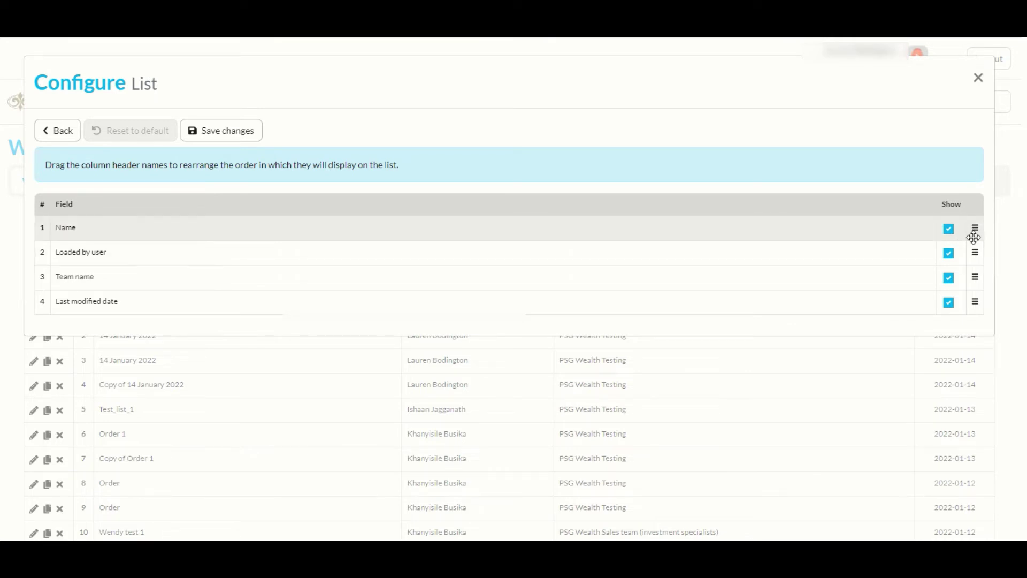
left_click_drag(976, 229, 974, 278)
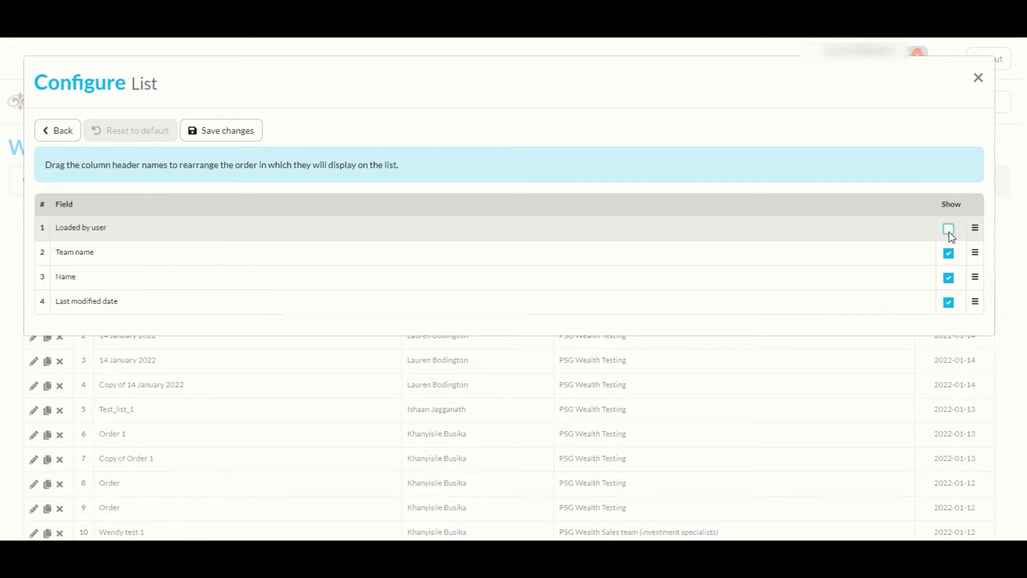
left_click(219, 133)
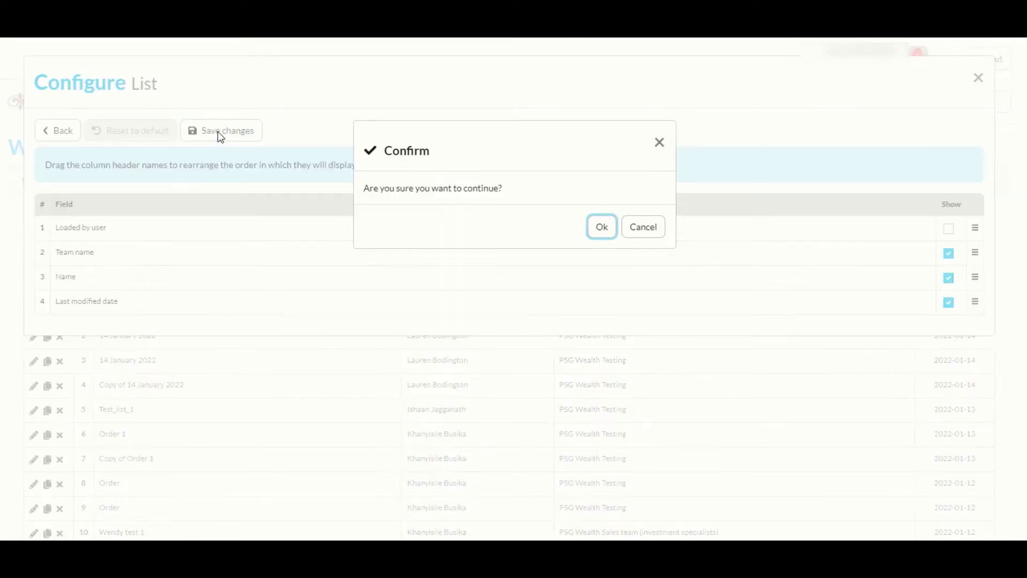
left_click(599, 230)
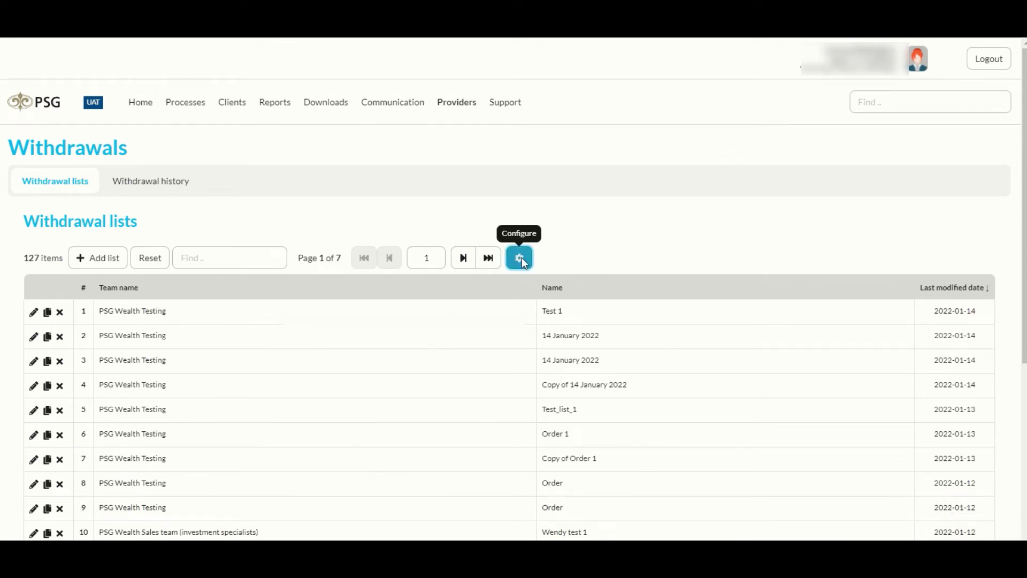
Step: Reset the withdrawal-list columns to default and bring up the Withdrawal history
left_click(522, 257)
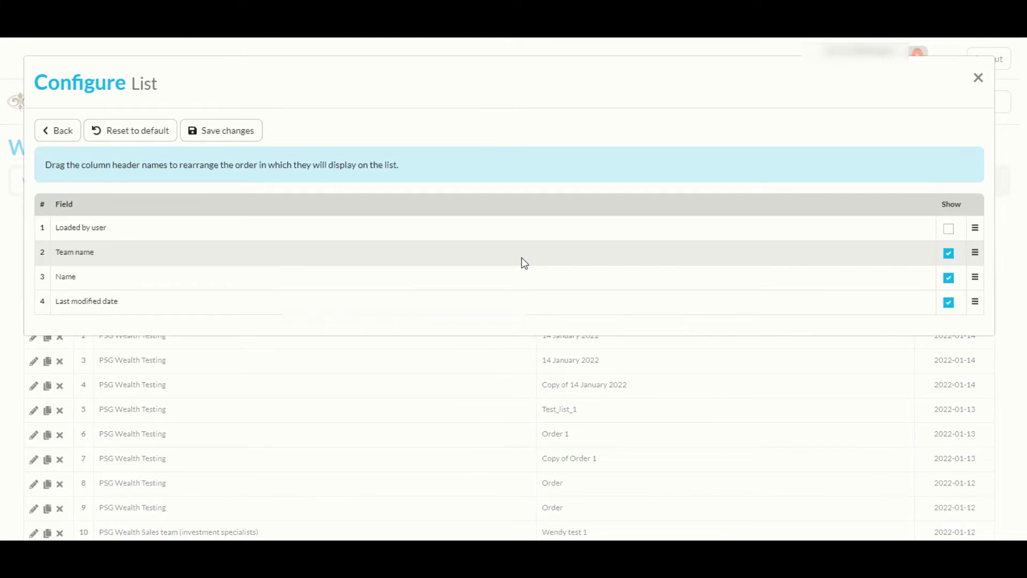
left_click(137, 137)
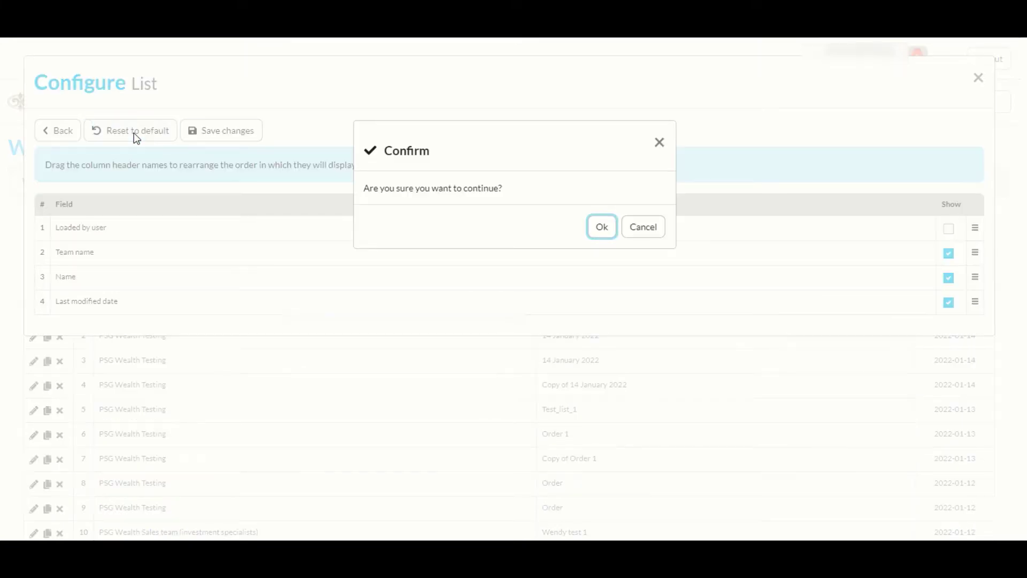
left_click(603, 228)
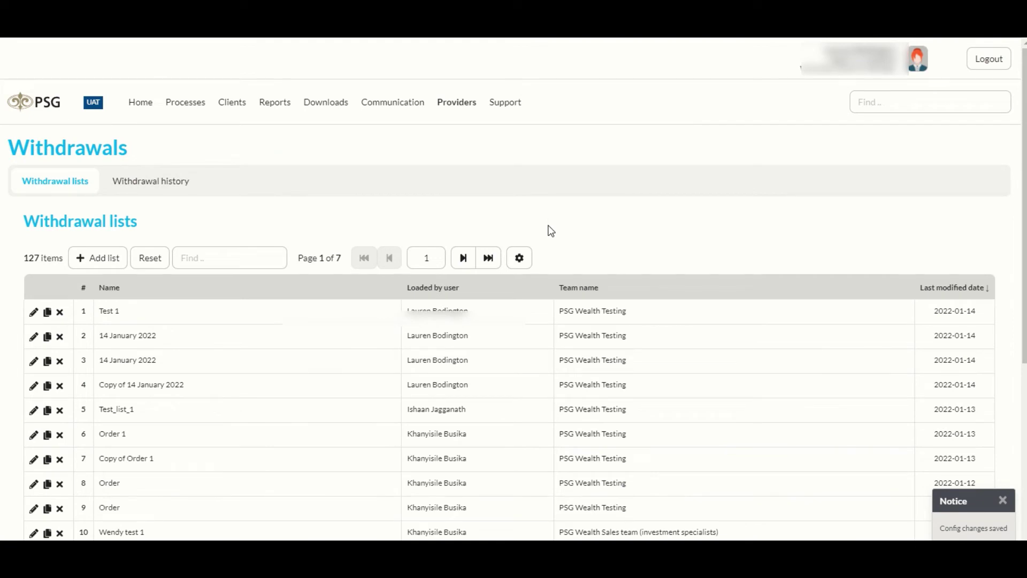
left_click(151, 180)
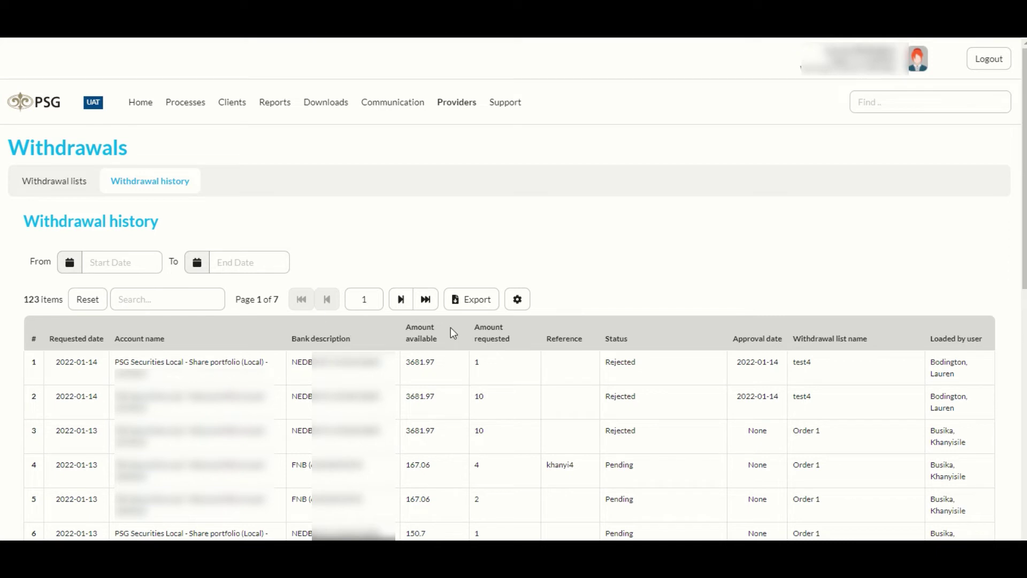
Step: Export the withdrawal history to CSV and open the downloaded file in Excel
left_click(470, 305)
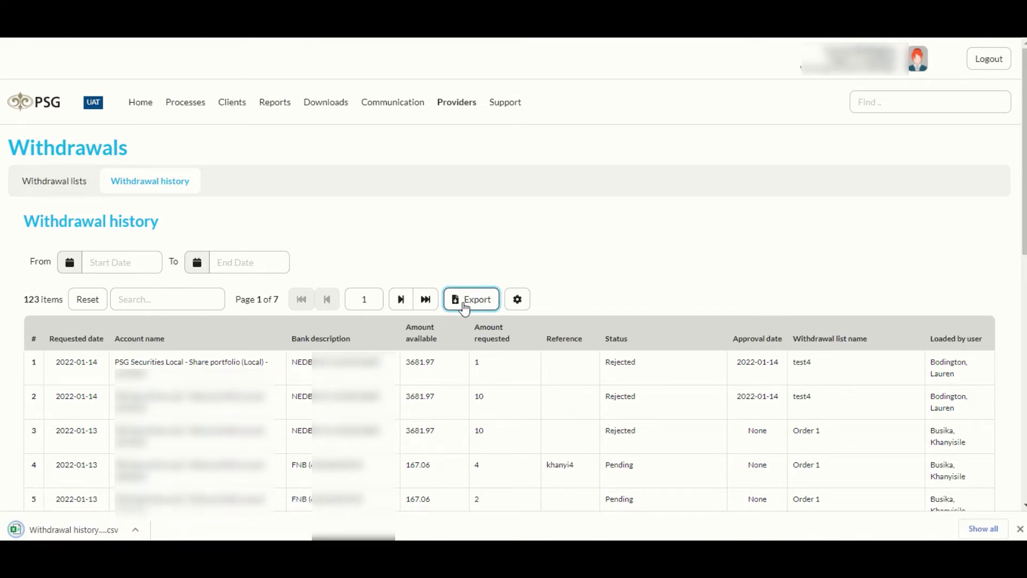
left_click(53, 532)
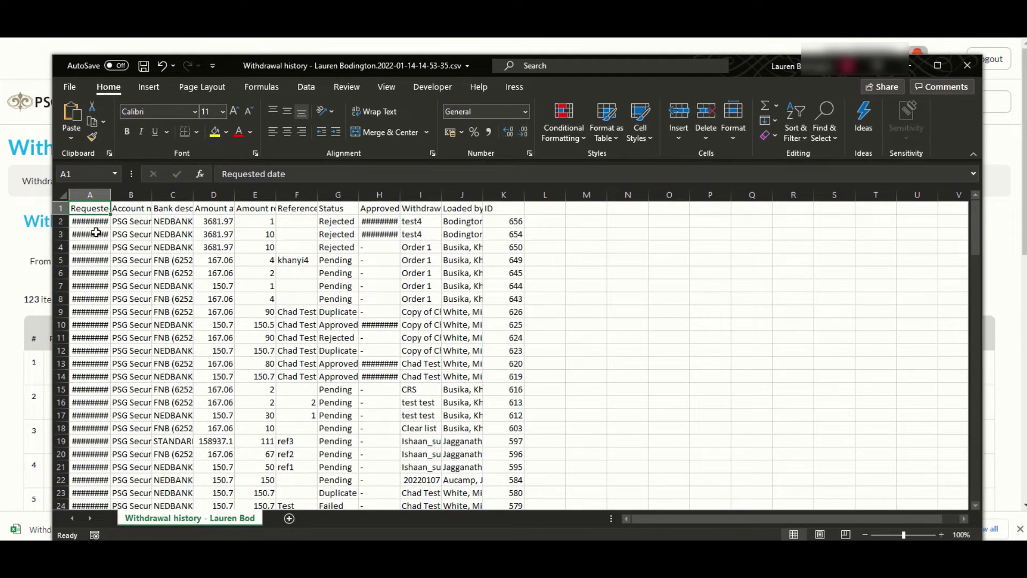
Step: Autofit columns A and H so the approved dates are readable, then leave the spreadsheet
double_click(108, 197)
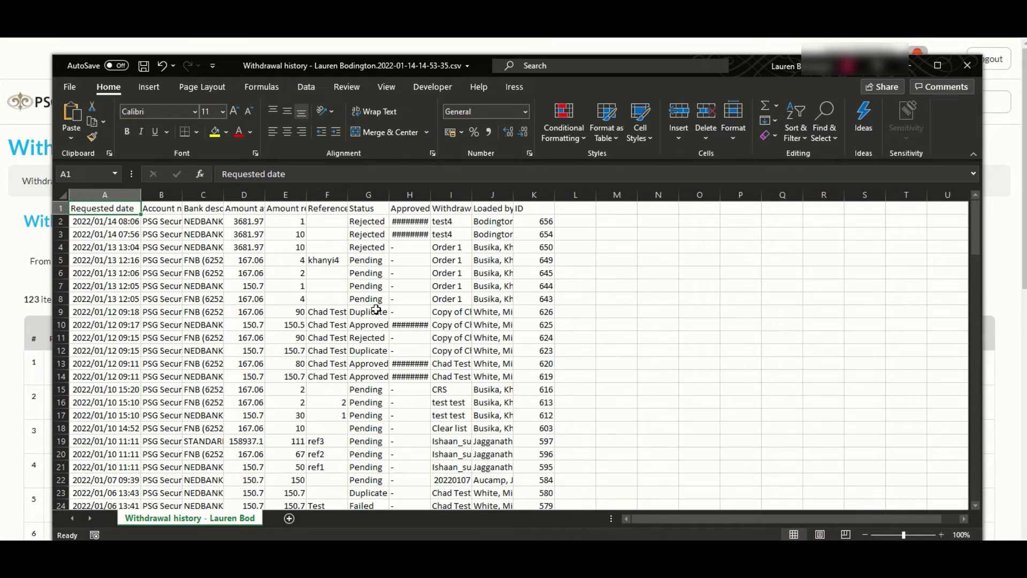
double_click(431, 195)
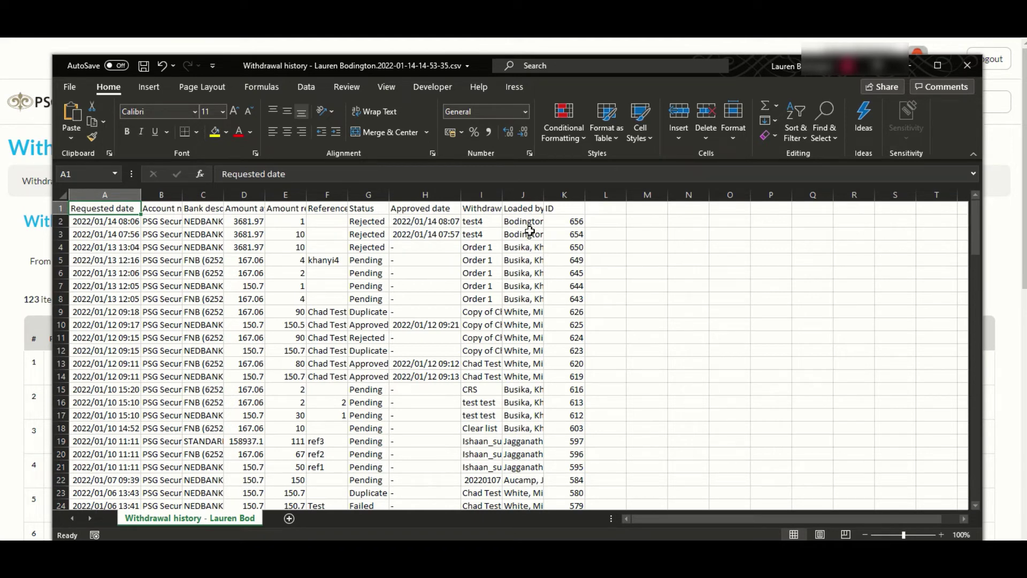
key("alt+Tab")
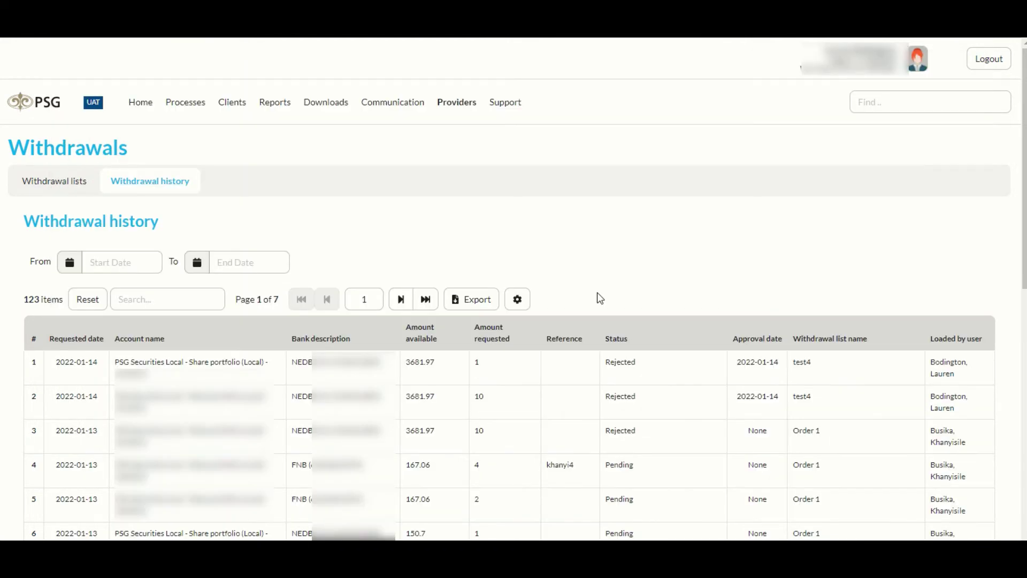
Step: Save a withdrawal history layout with Requested date fourth and Account name, Bank description hidden
left_click(517, 301)
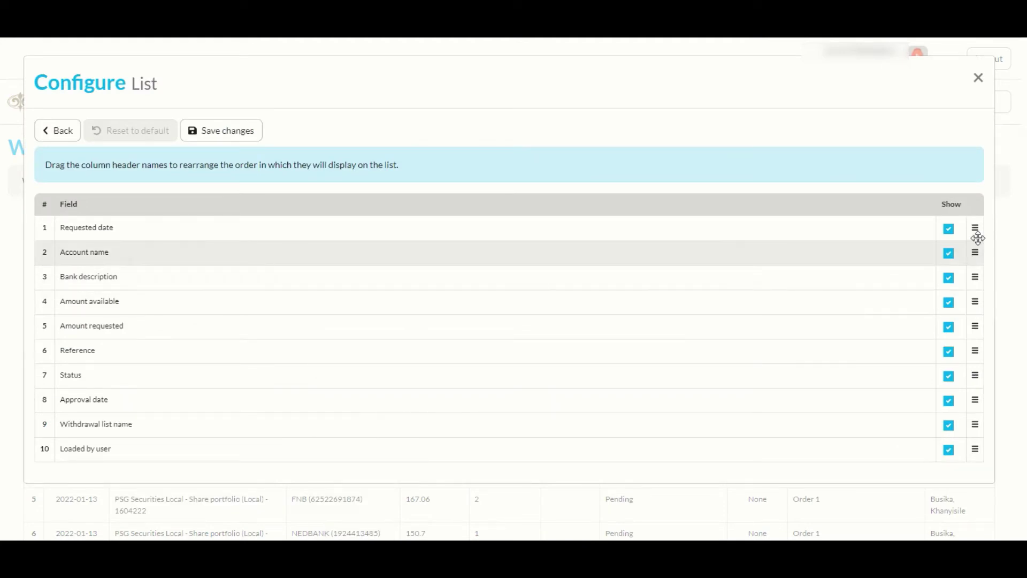
left_click_drag(974, 232, 974, 354)
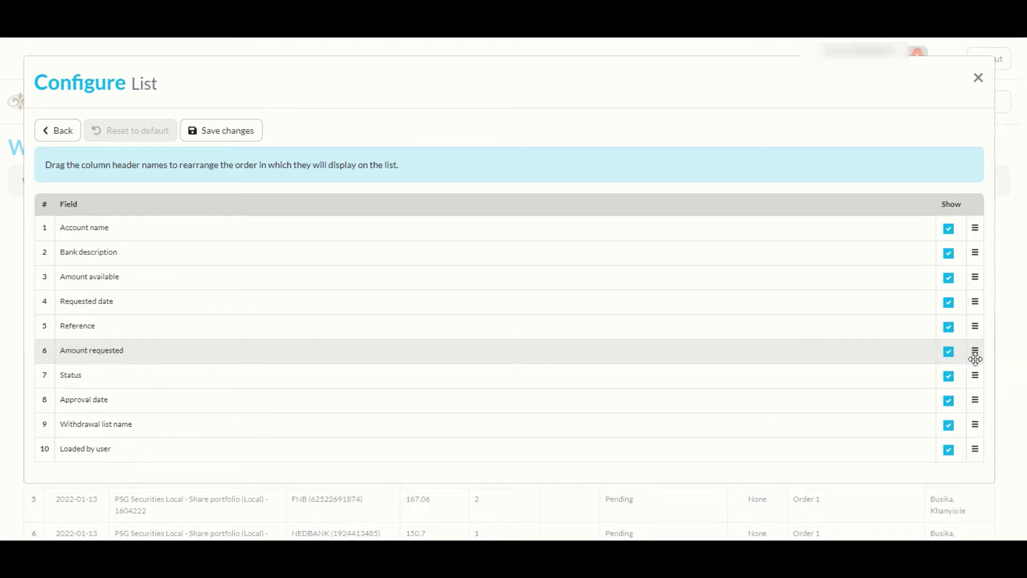
left_click(948, 229)
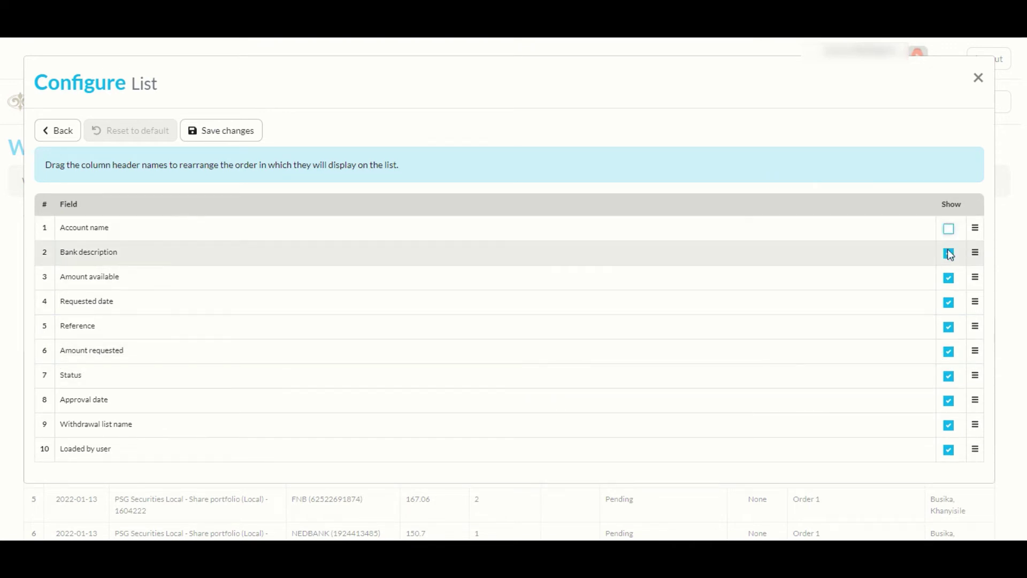
left_click(948, 254)
left_click(227, 136)
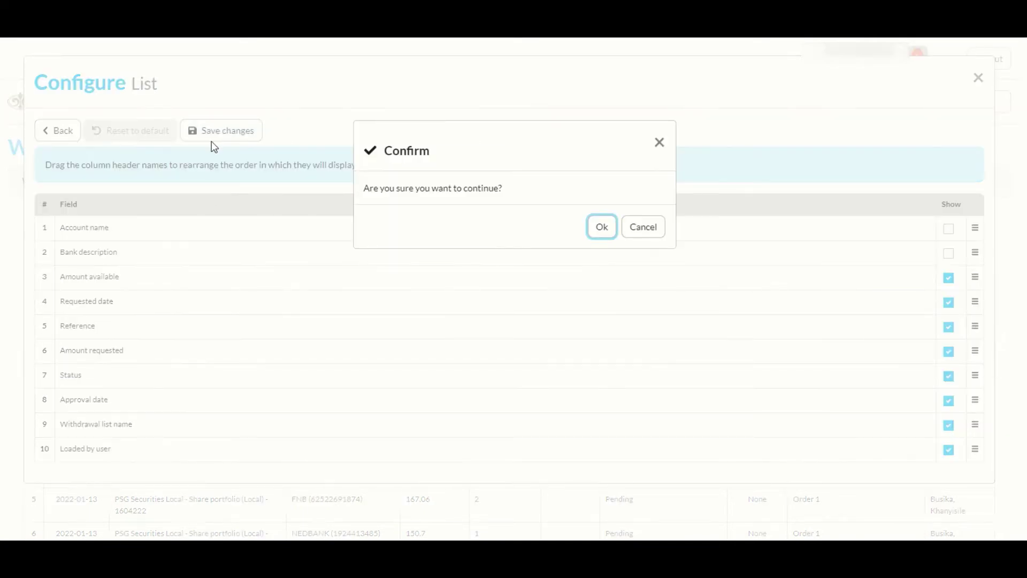
left_click(600, 225)
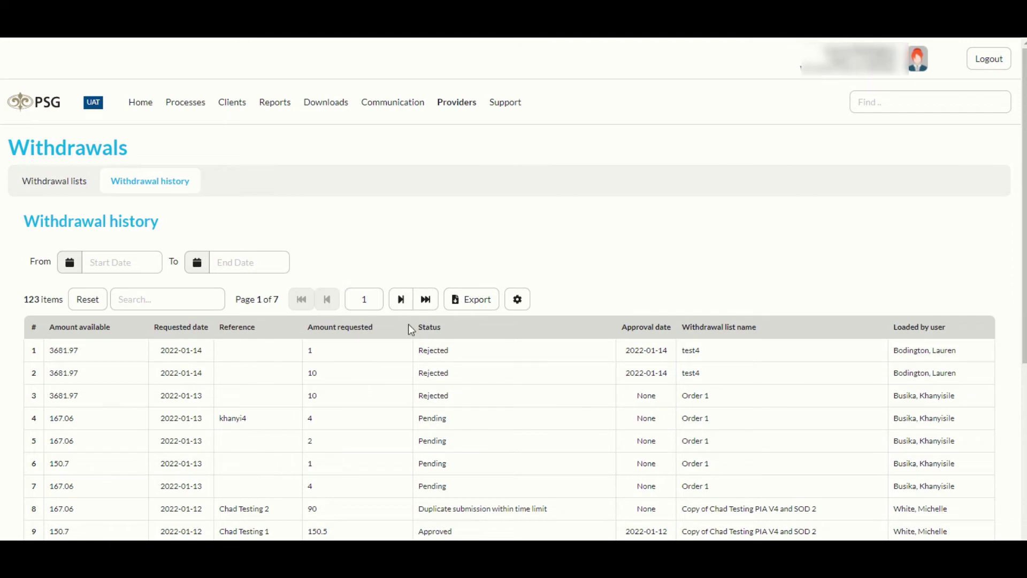
Step: Reset the withdrawal history columns to their default layout
left_click(517, 302)
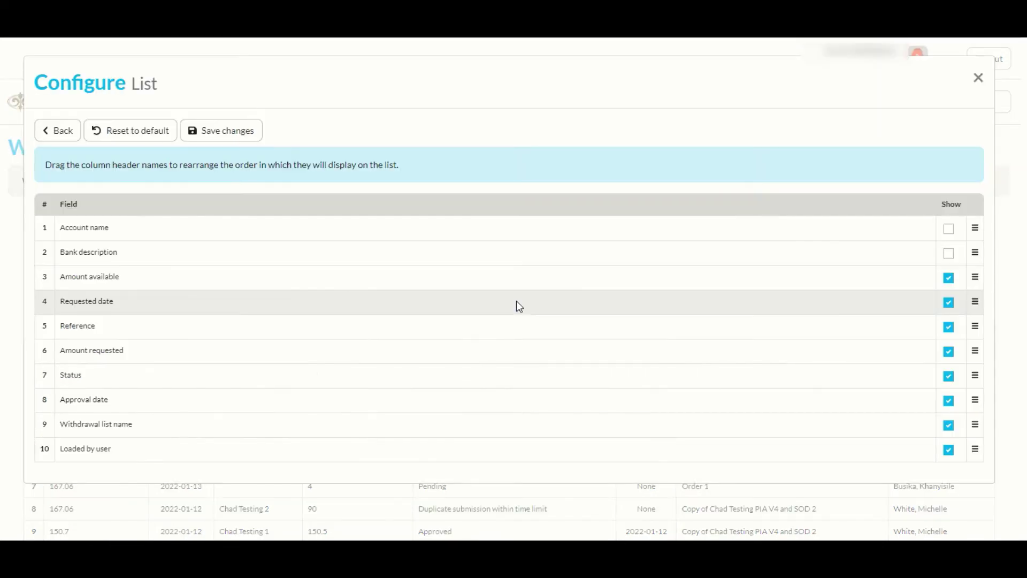
left_click(128, 137)
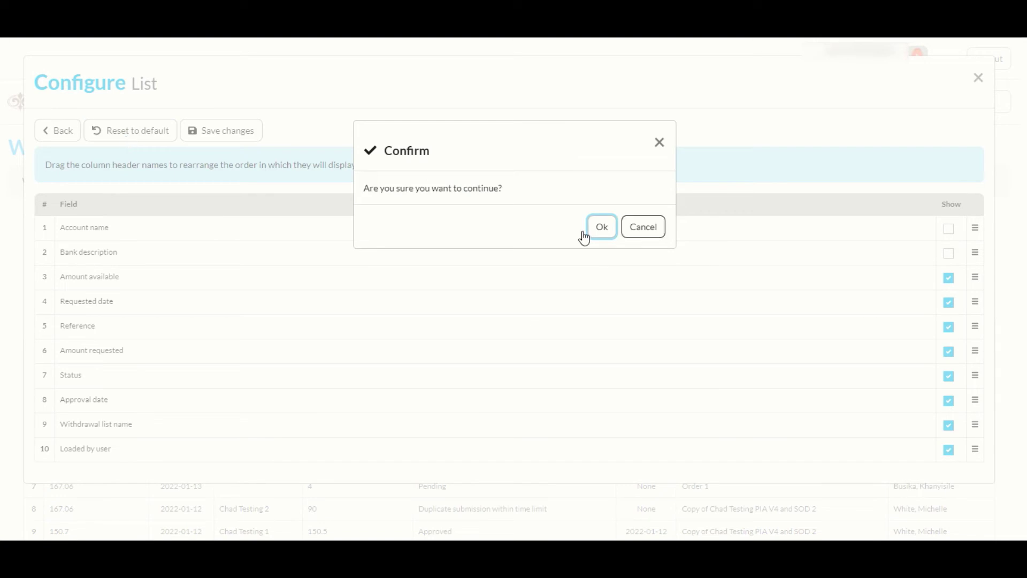
left_click(600, 227)
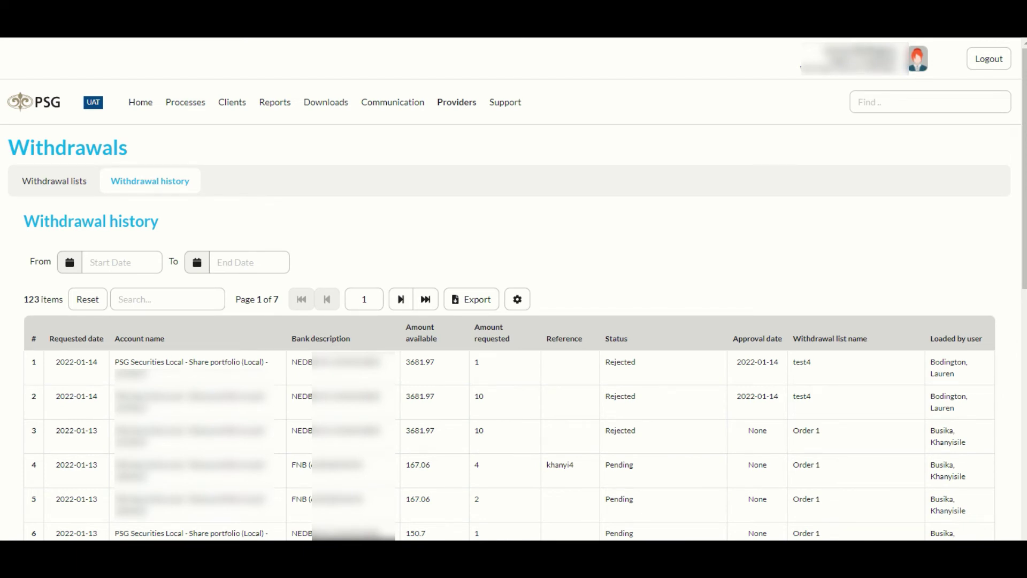
Step: Search the clients for the client's full name and open the matching client record
left_click(876, 101)
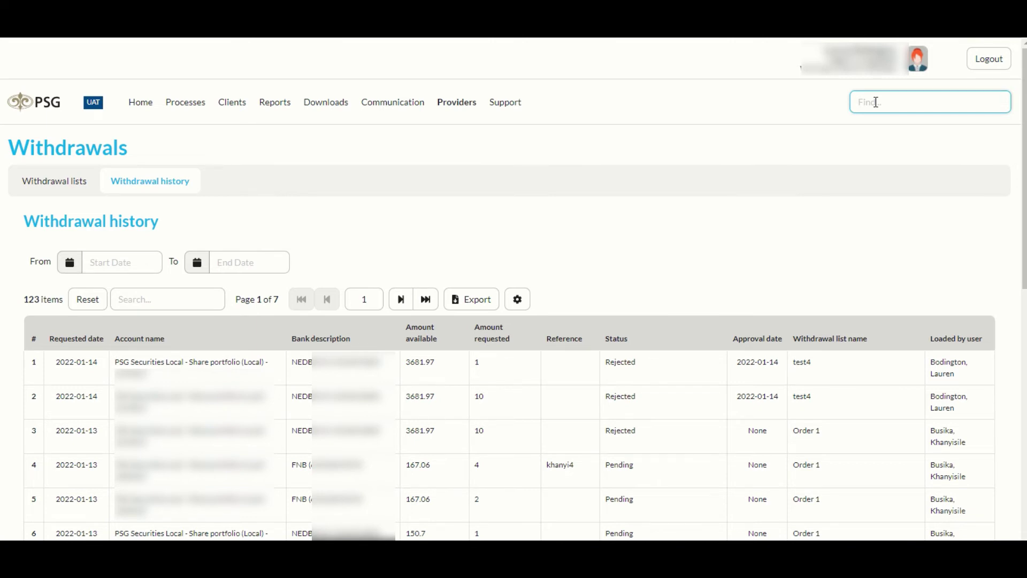
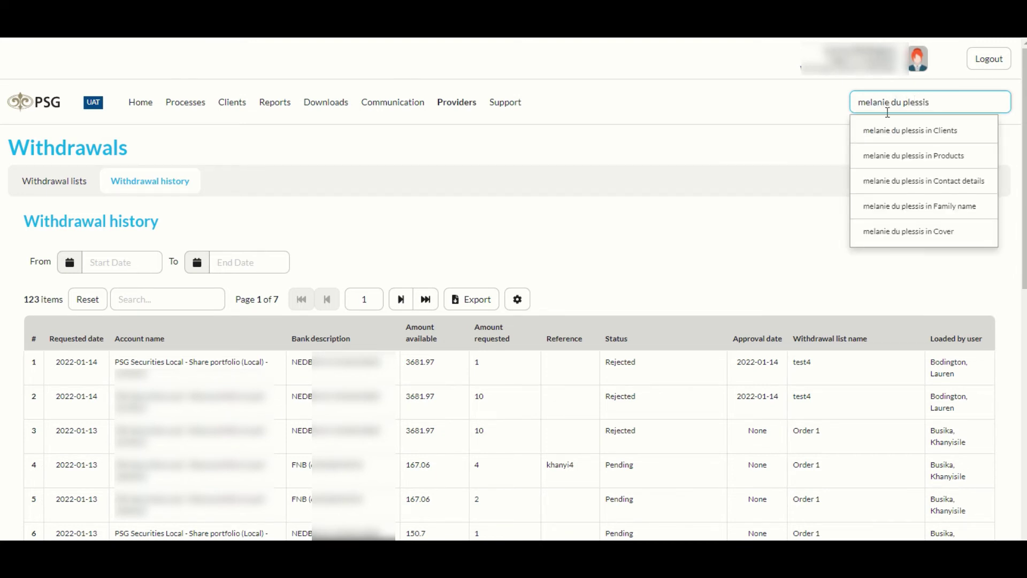
left_click(916, 131)
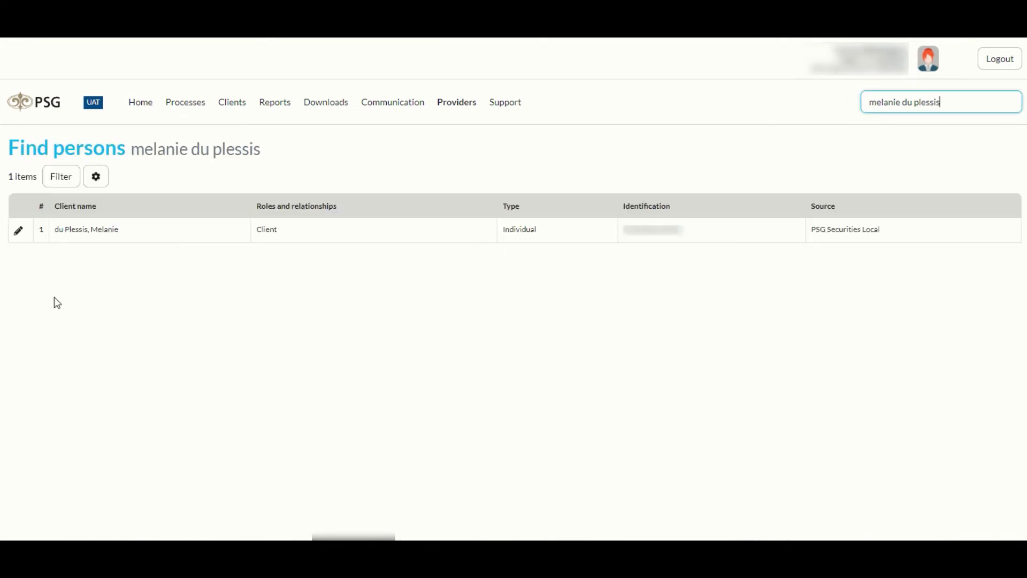
left_click(18, 230)
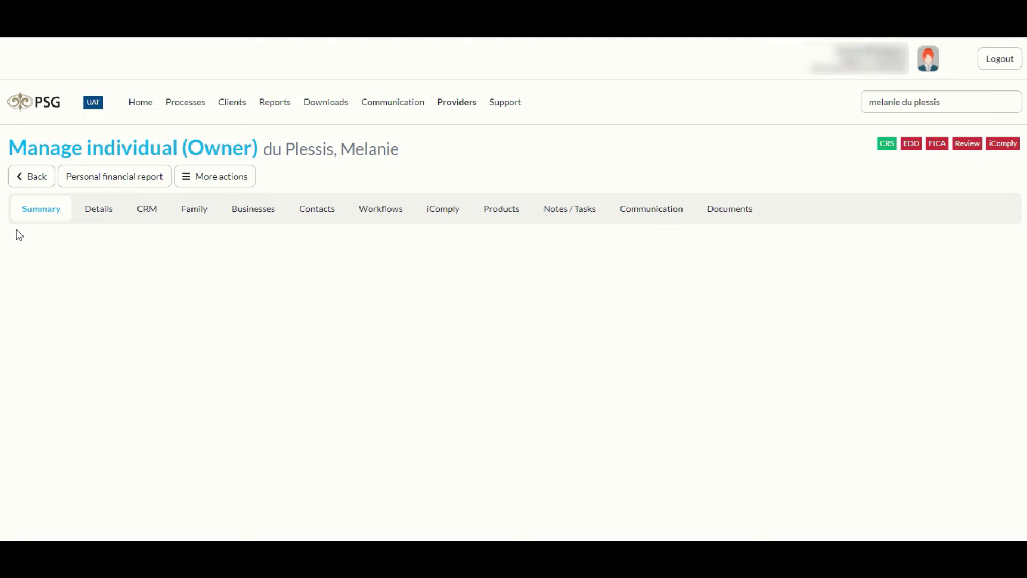
Step: Open the client's first share portfolio, PSG Securities Local, from the Products list
left_click(485, 219)
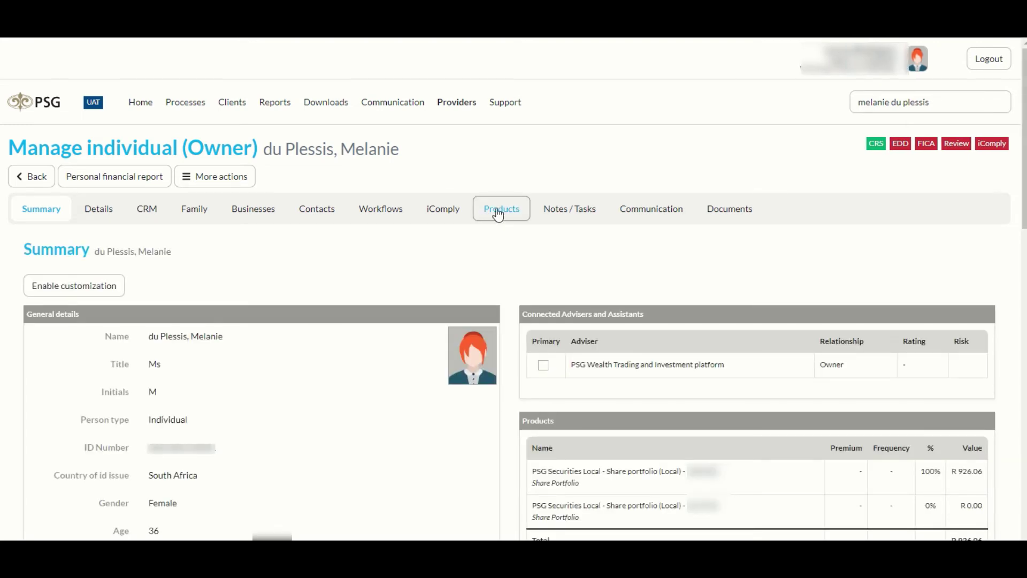
scroll(423, 306, "down", 1)
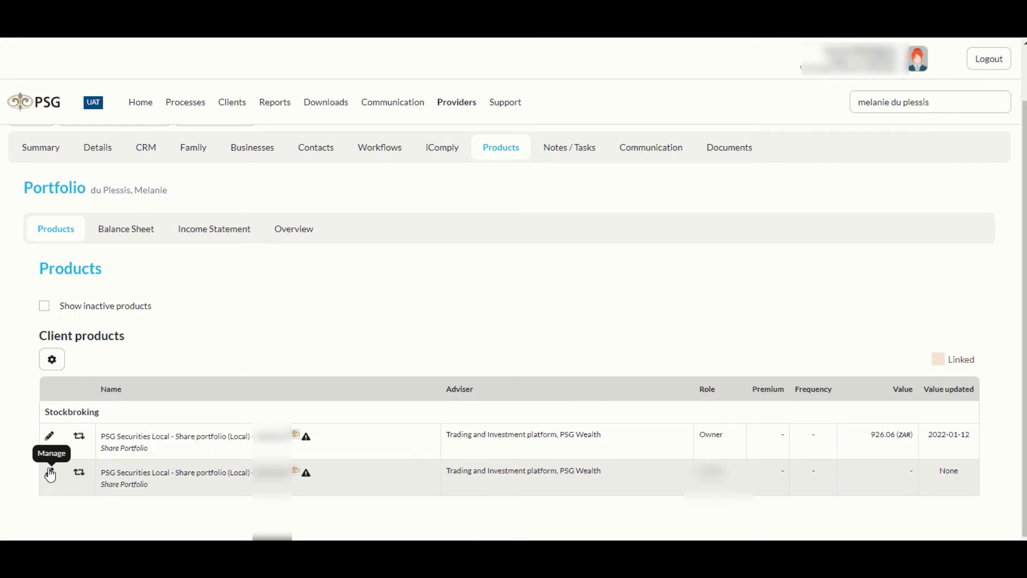
left_click(49, 437)
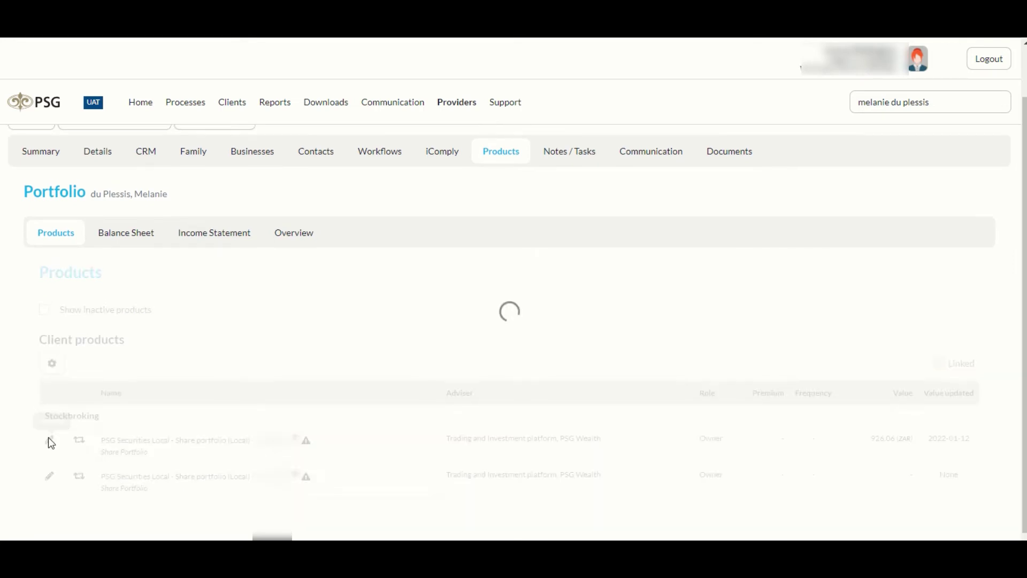
scroll(117, 389, "down", 3)
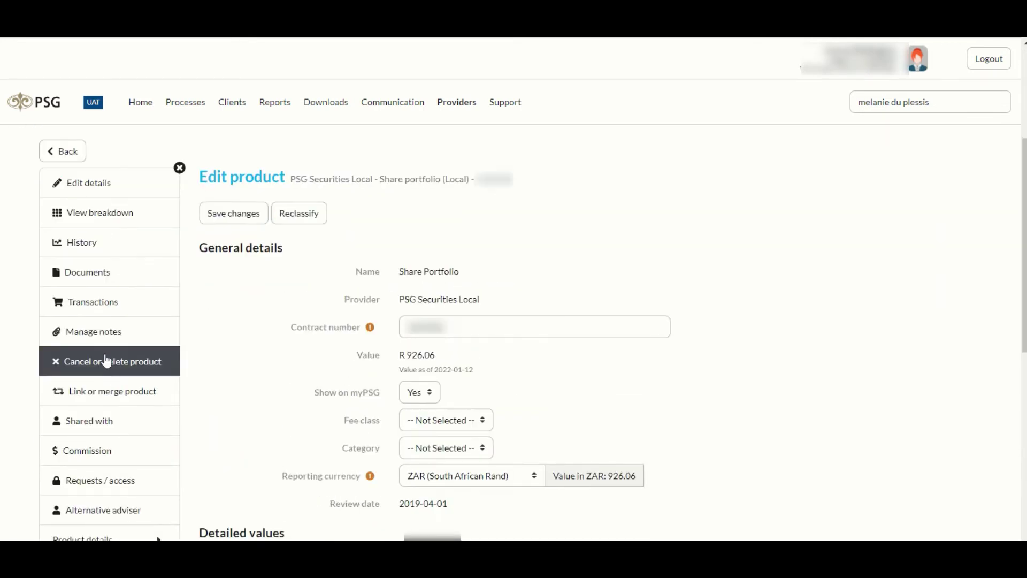
Step: Show the product's PSG Securities provider transactions, select them all, and check Lumpsum transactions
left_click(96, 311)
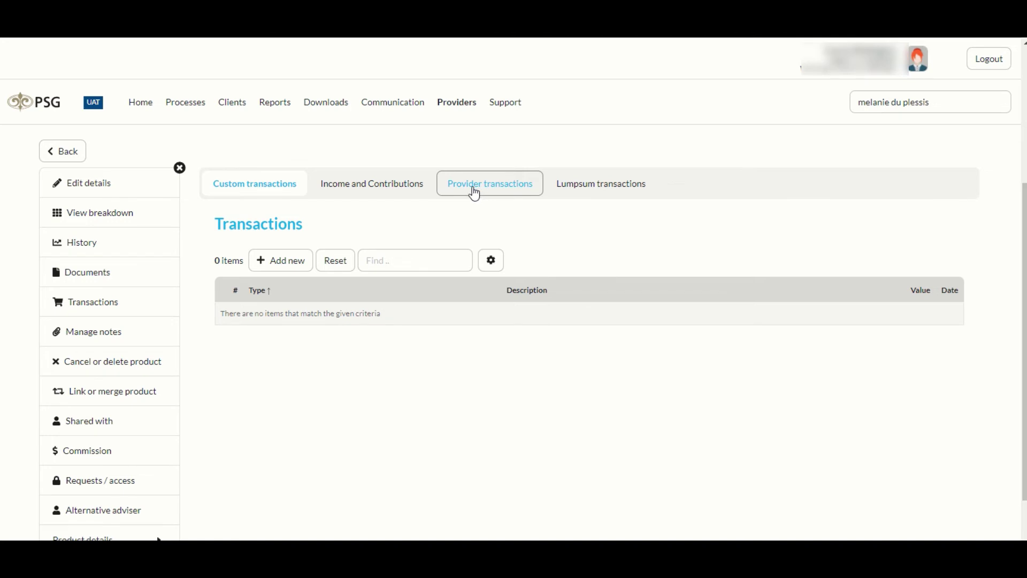
left_click(474, 192)
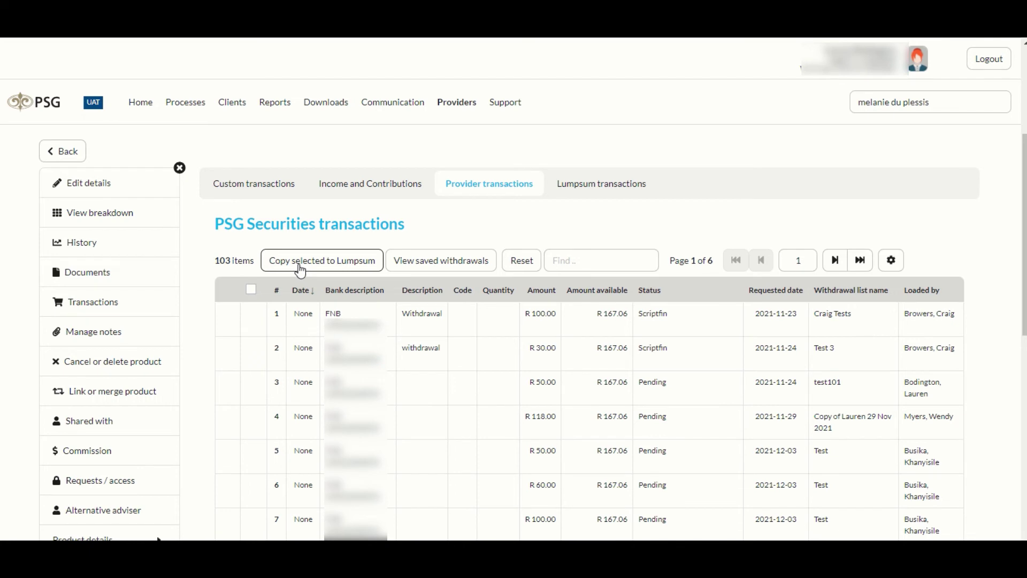
left_click(250, 289)
left_click(595, 194)
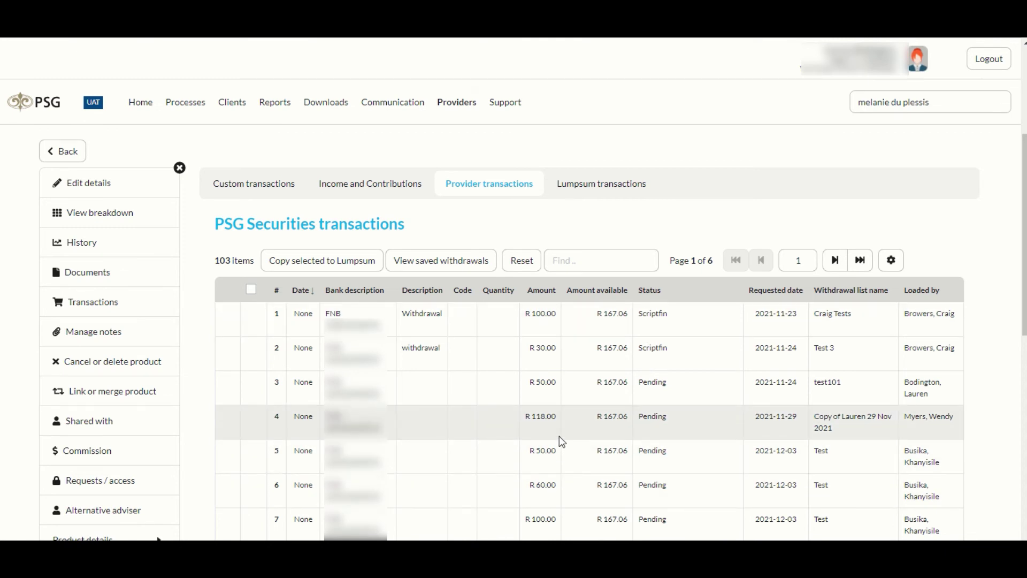
Step: Export the portfolio's 99 saved withdrawals from View saved withdrawals to CSV
left_click(438, 264)
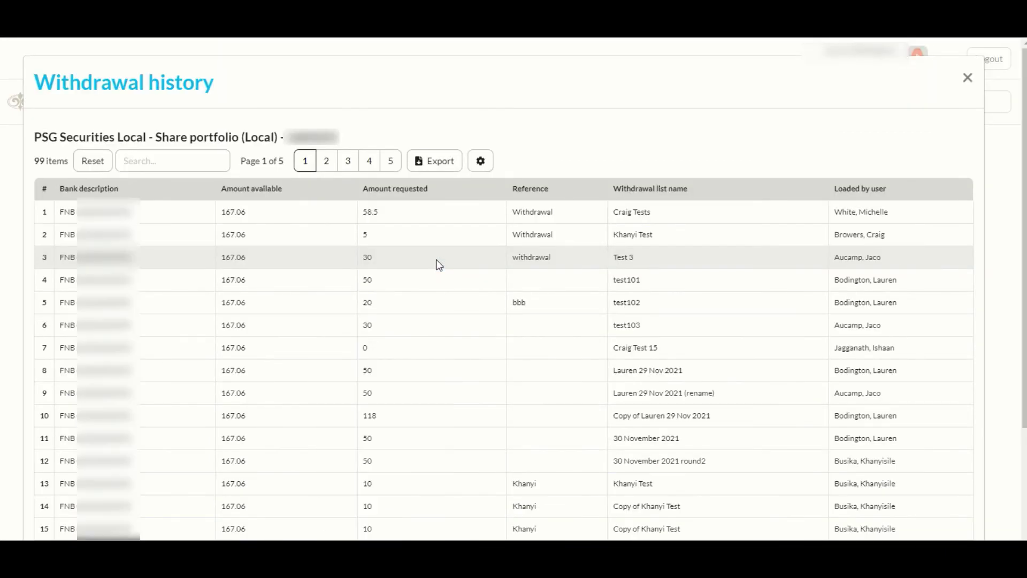
left_click(446, 168)
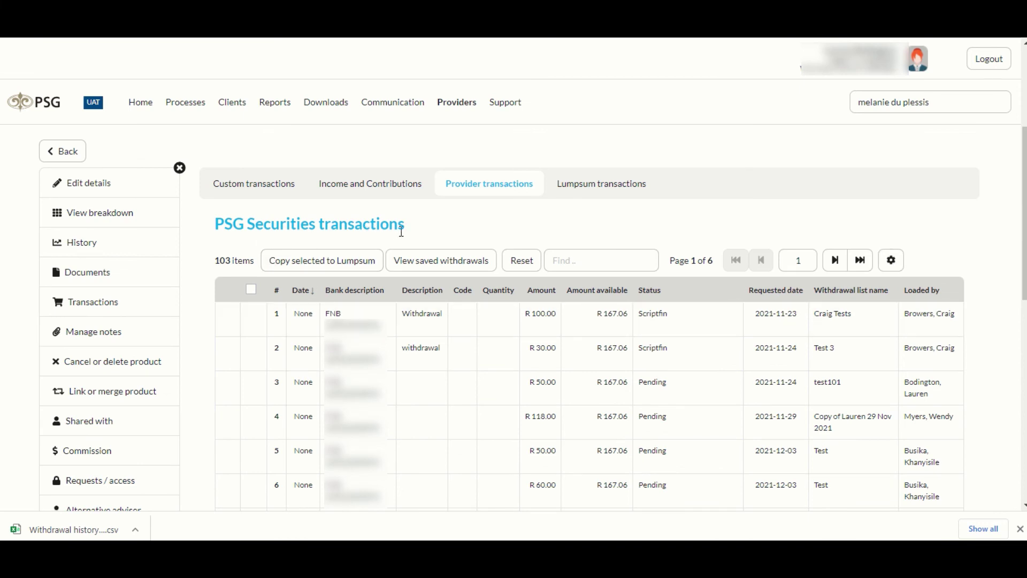
Step: Move the provider transactions Date column below Code and hide Bank description and Description
left_click(891, 261)
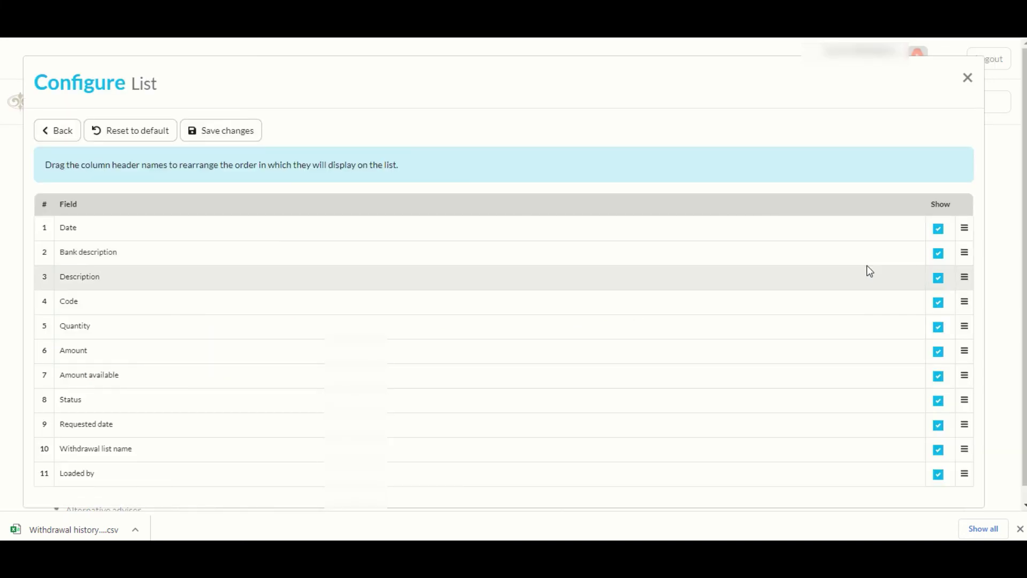
left_click_drag(964, 228, 963, 370)
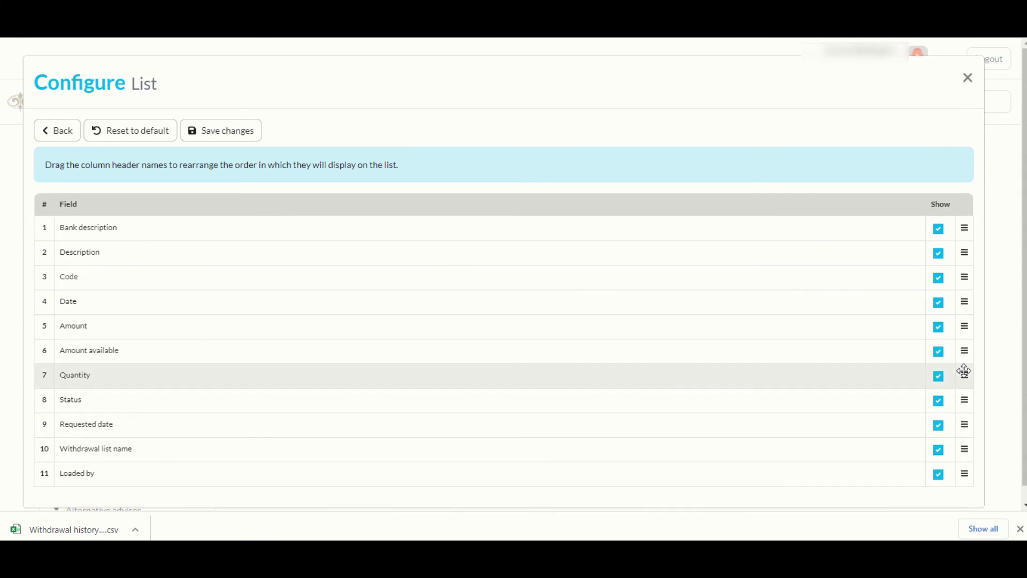
left_click(938, 230)
left_click(938, 253)
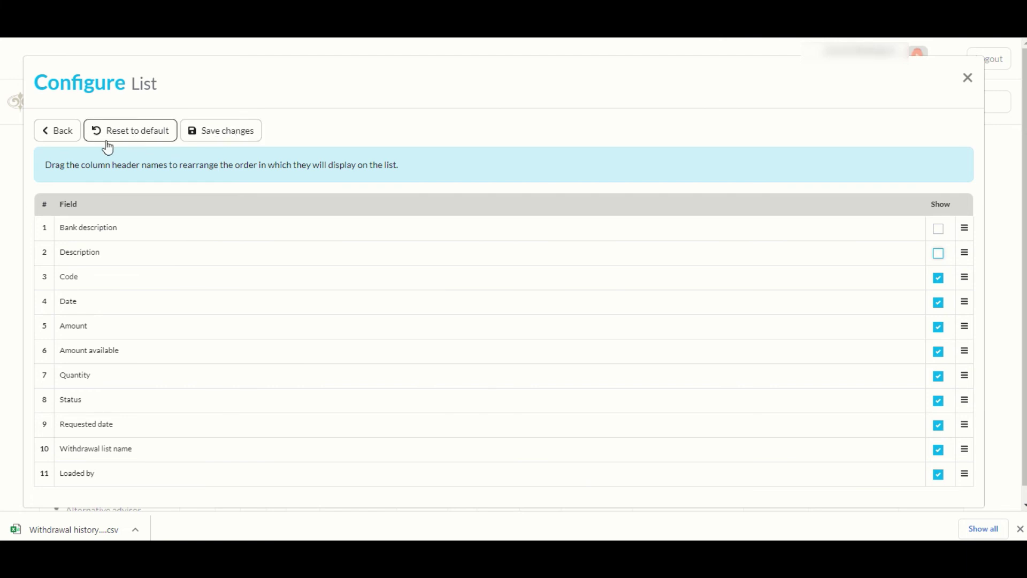
left_click(147, 140)
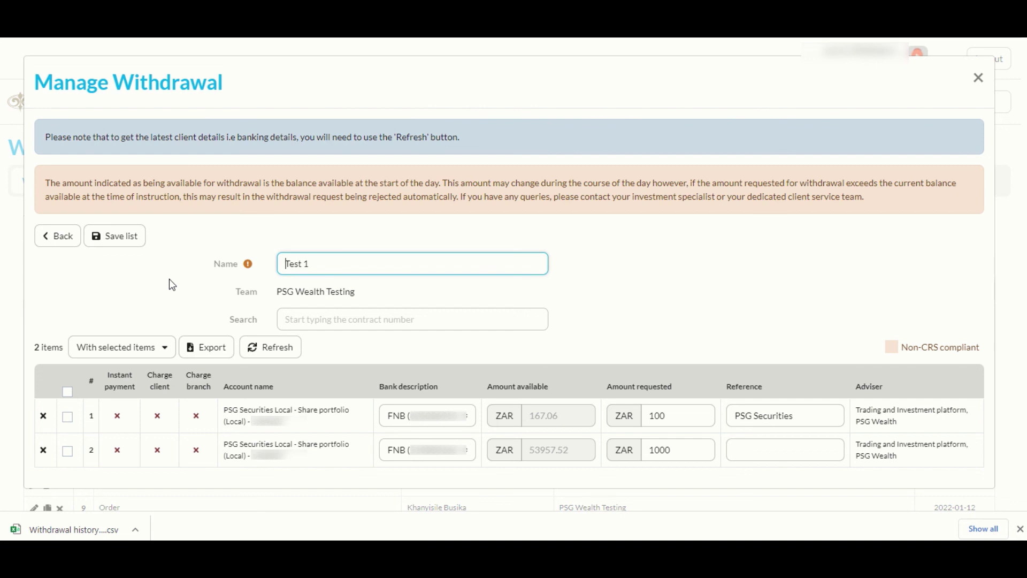
Step: Close the Test 1 withdrawal list to return to the 127 withdrawal lists
left_click(978, 77)
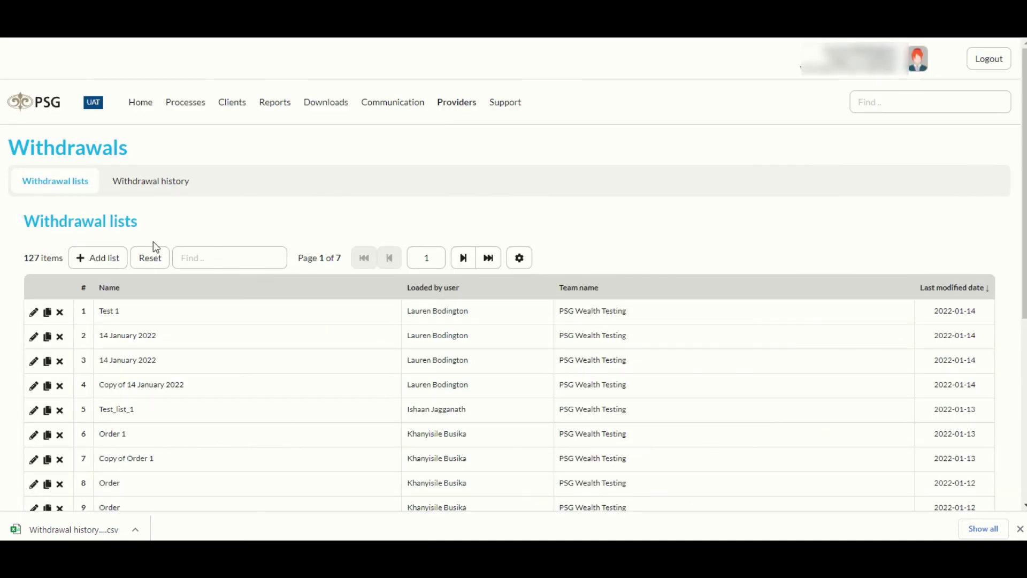